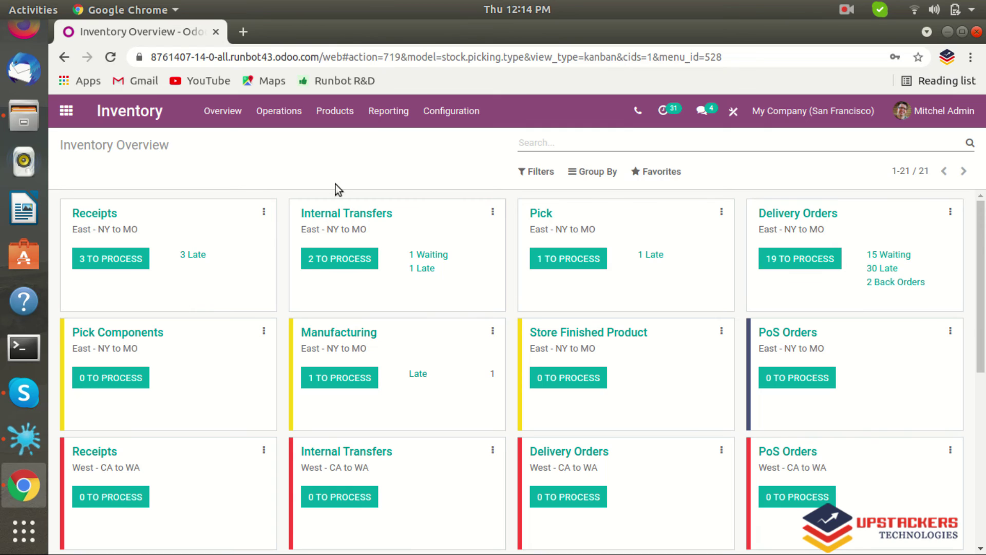
- Create a new shipping method named "as per rule" with Fixed Price as its provider
left_click(452, 111)
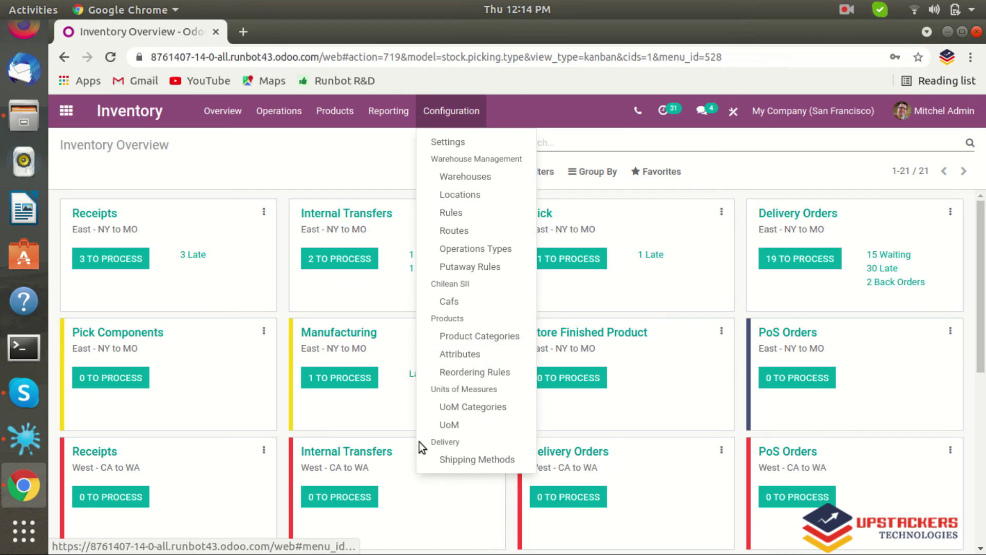
left_click(475, 461)
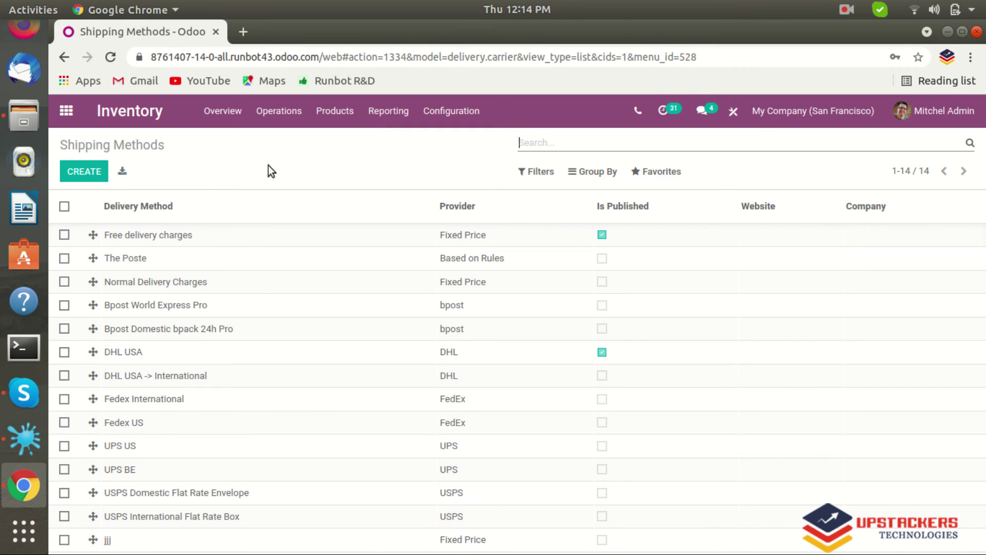
left_click(82, 175)
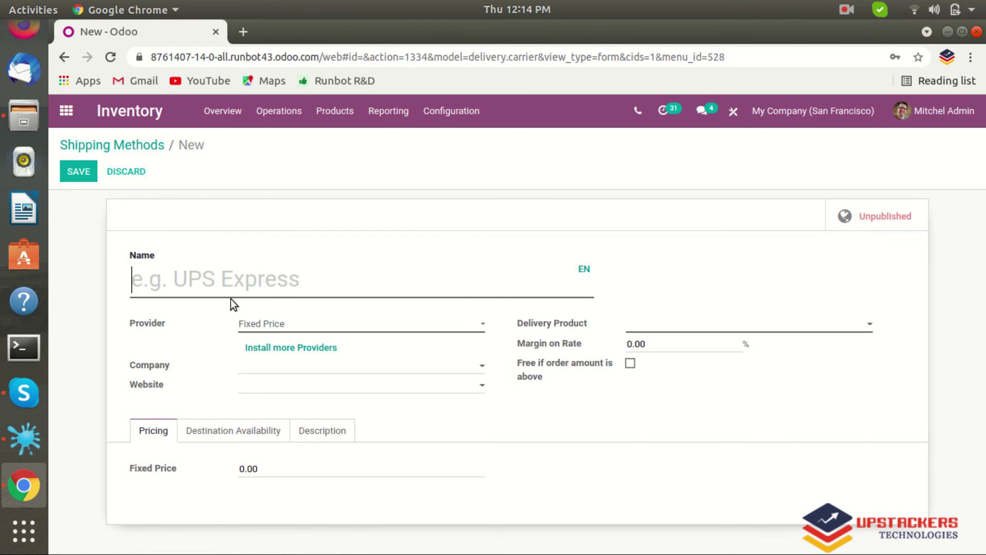
type("as ")
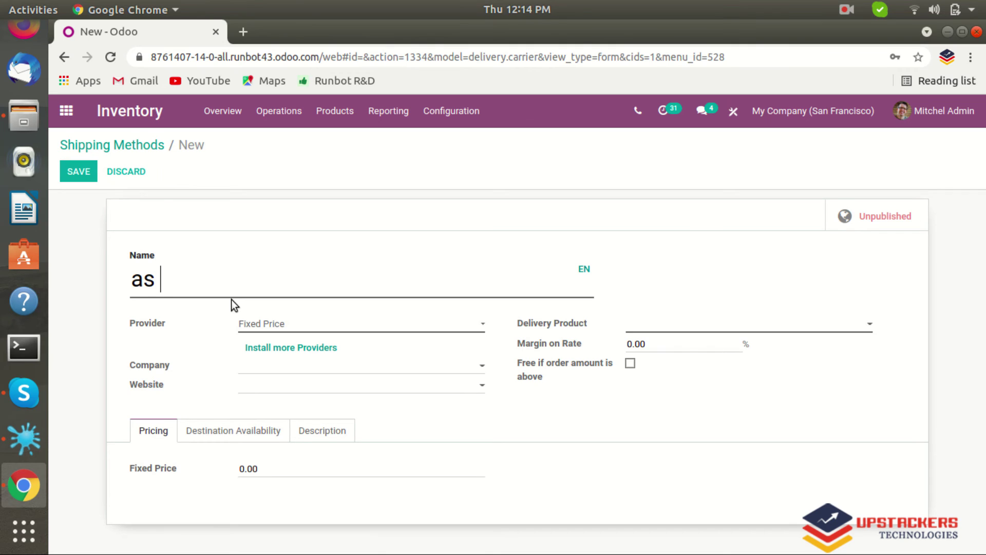
type("per rule")
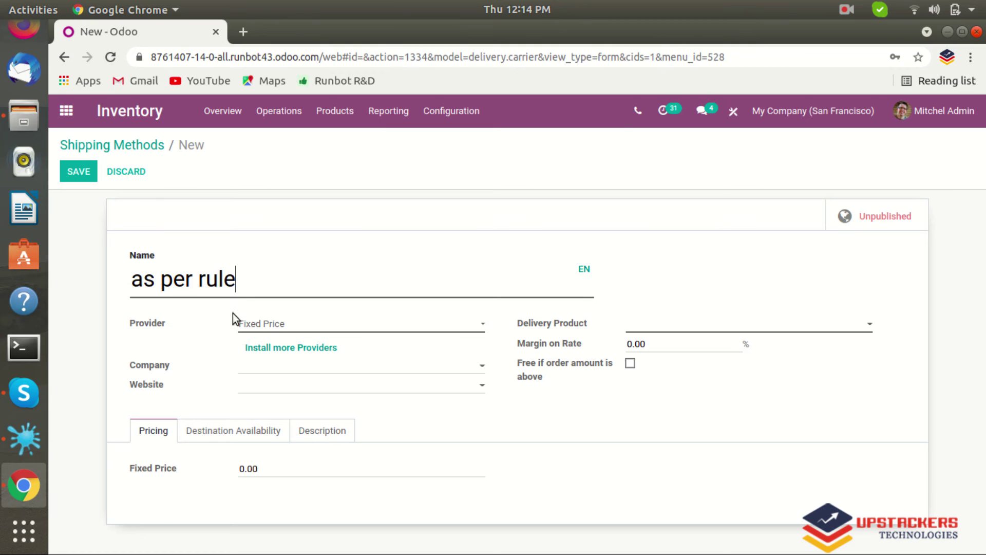
left_click(317, 325)
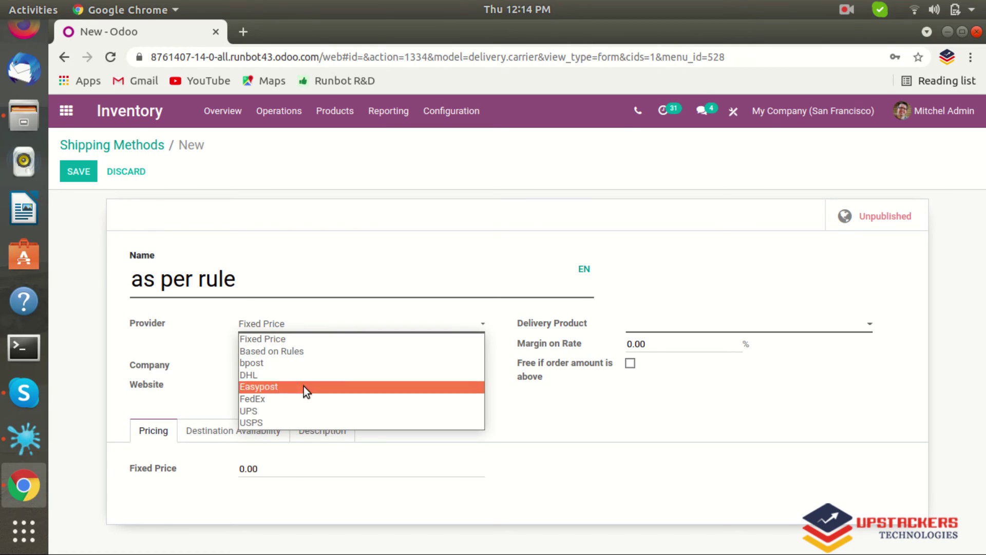
left_click(267, 341)
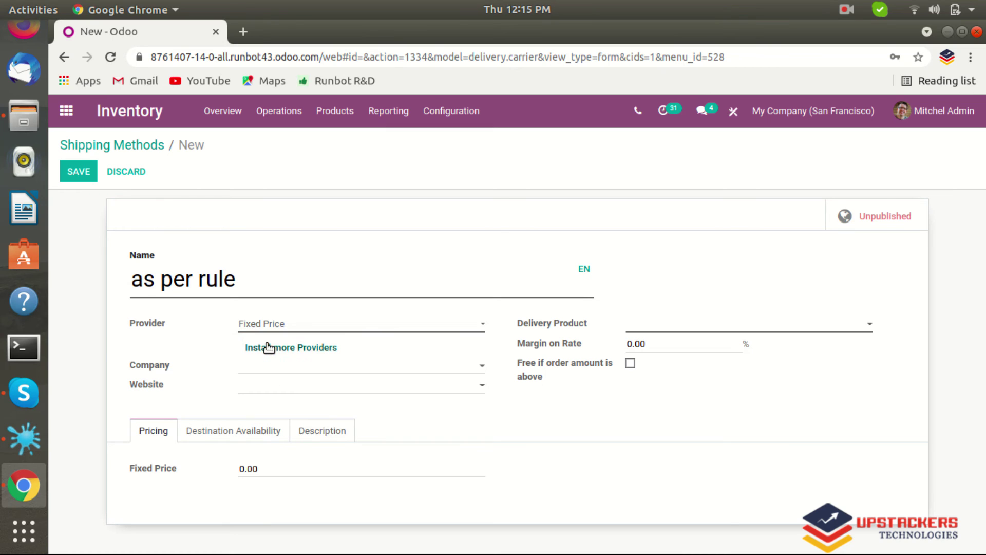
- Choose [E-COM10] Pedal Bin as the delivery product and save the new shipping method
left_click(457, 109)
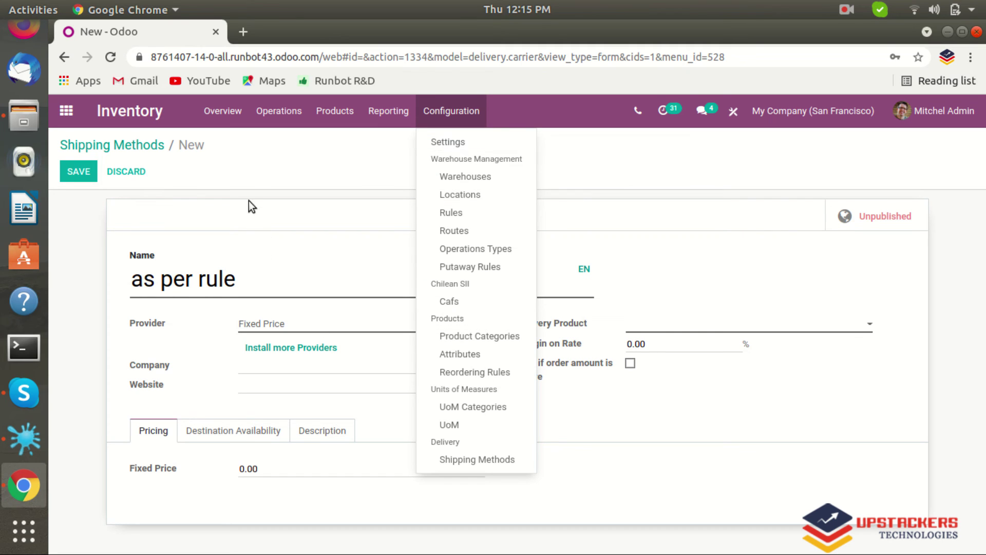
left_click(252, 178)
left_click(74, 172)
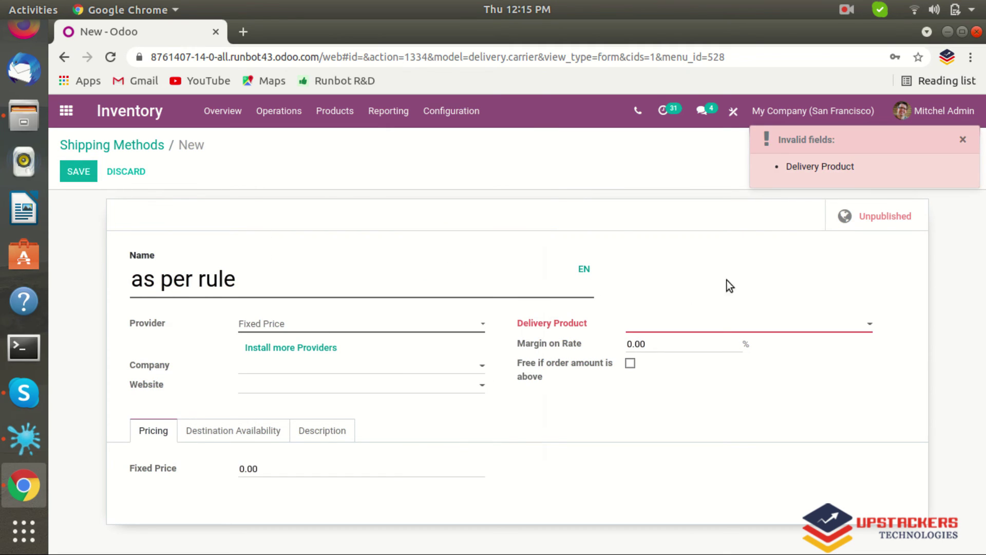
left_click(740, 330)
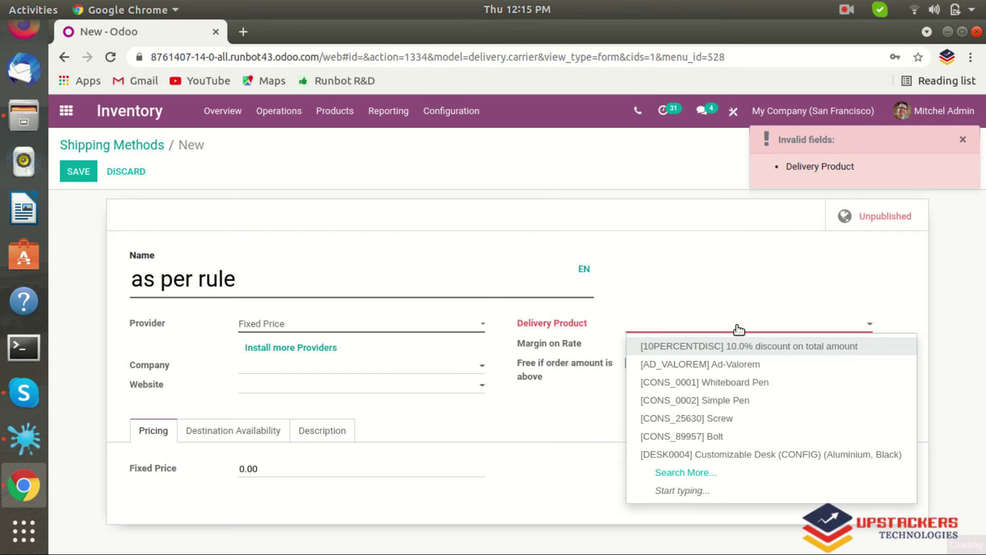
type("pe")
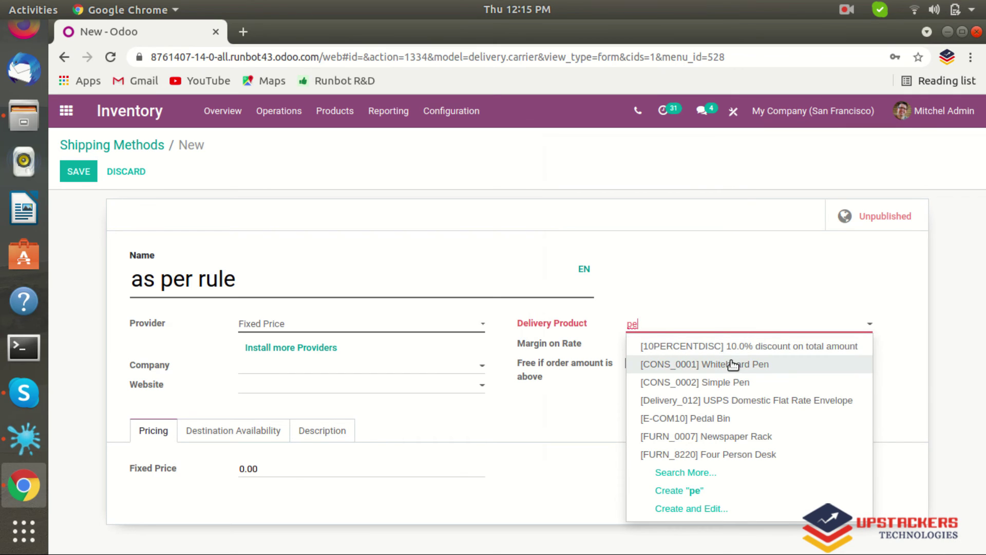
left_click(698, 476)
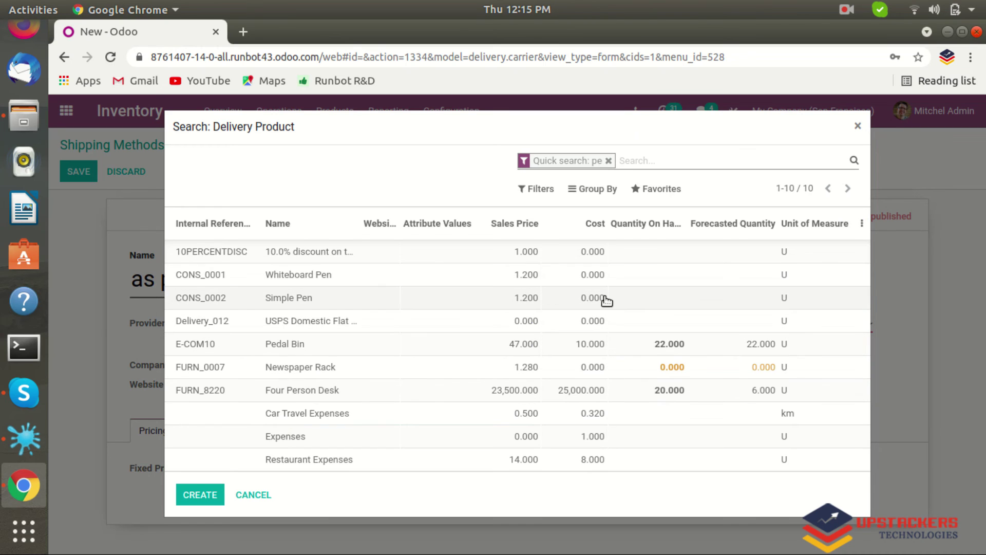
left_click(268, 345)
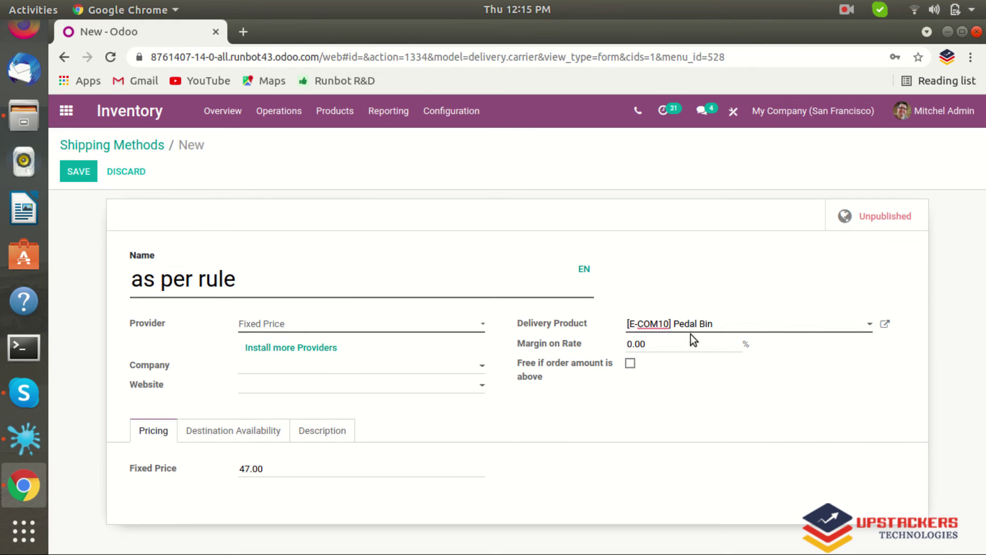
left_click(71, 174)
- Try to disable the UPS Connector among the shipping connectors in the Inventory settings
left_click(451, 111)
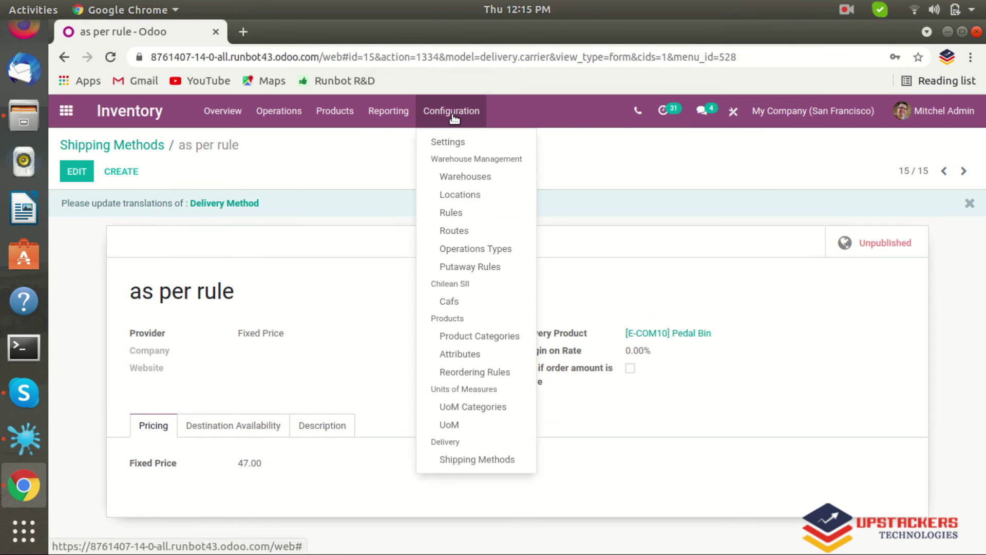
left_click(458, 144)
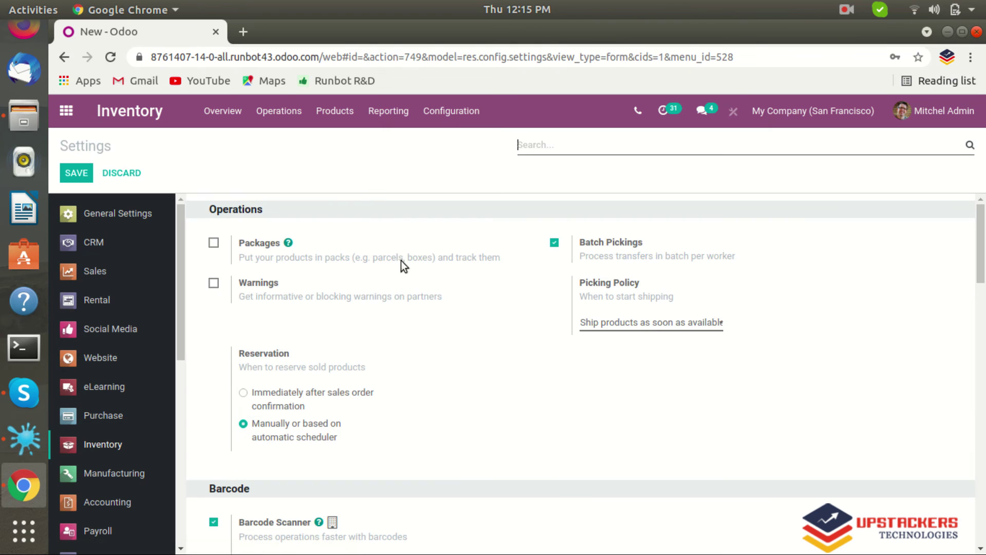
scroll(378, 364, "down", 6)
scroll(381, 365, "down", 3)
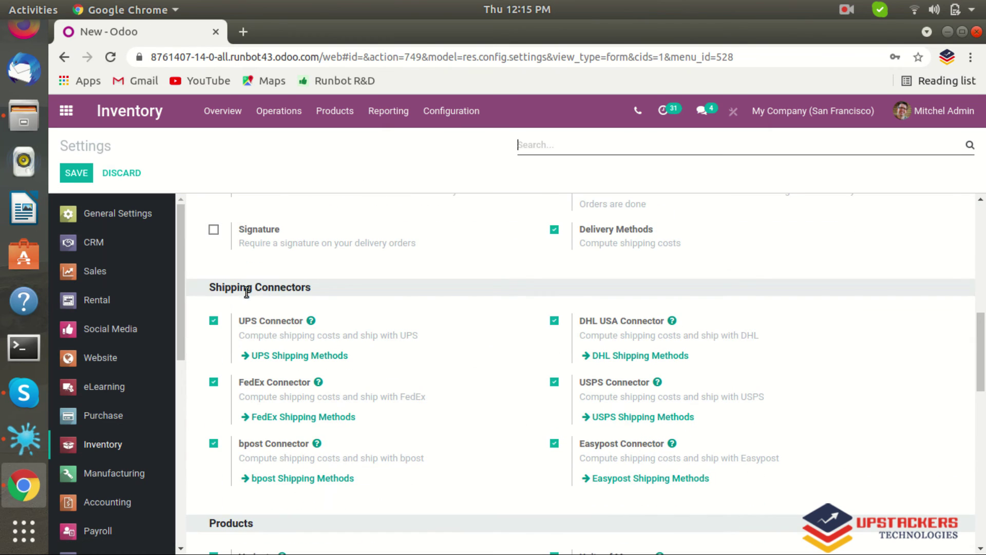
left_click(214, 320)
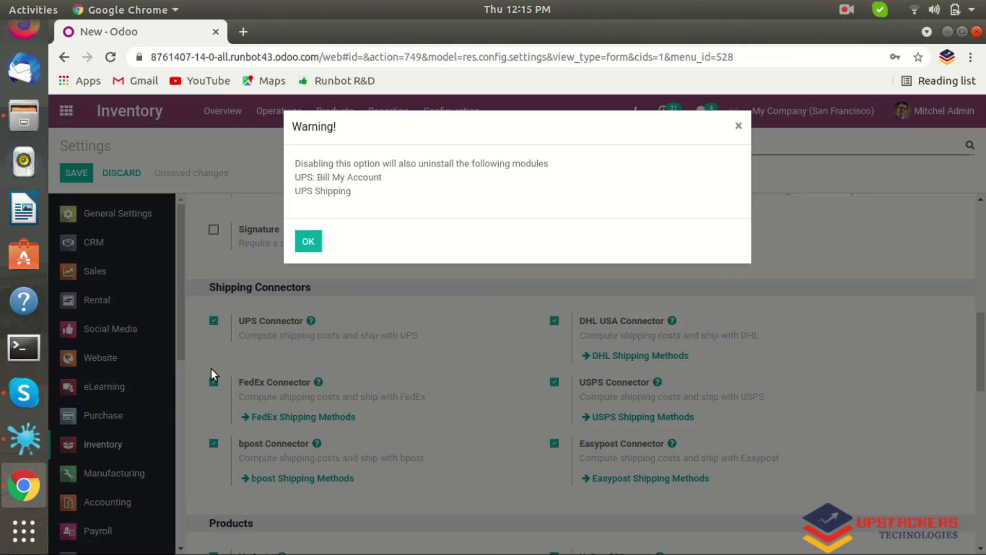
left_click(308, 242)
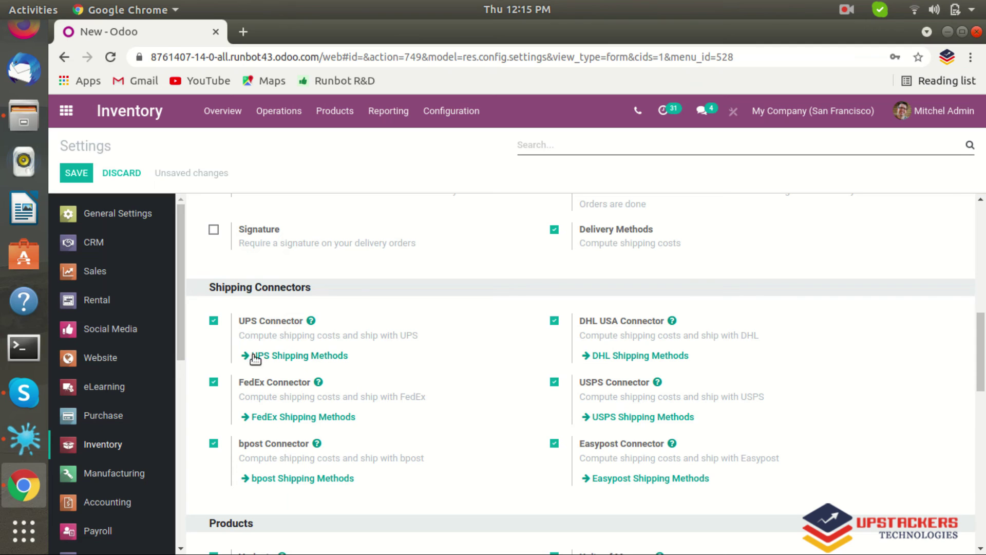
- Leave the settings without saving and open the "as per rule" shipping method for editing
left_click(446, 124)
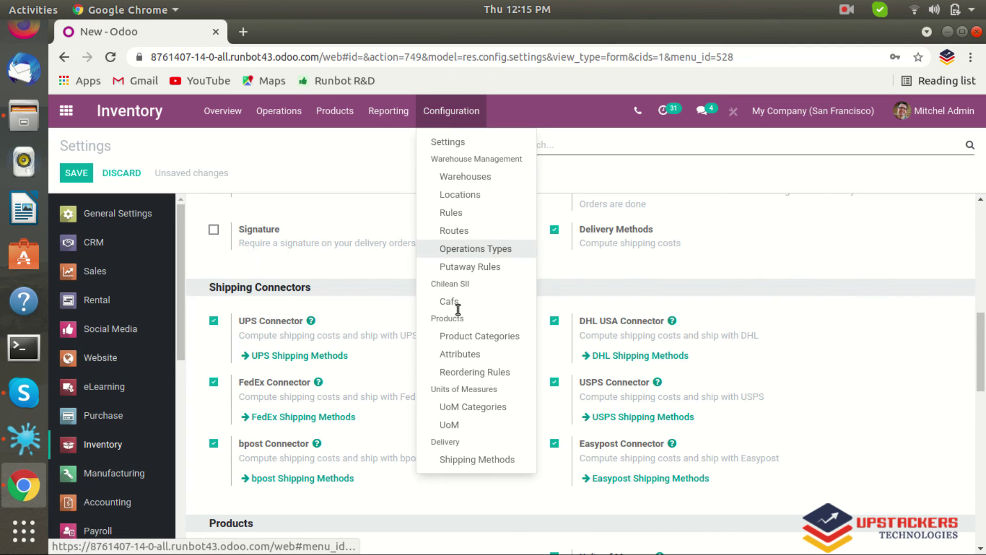
left_click(452, 462)
left_click(309, 208)
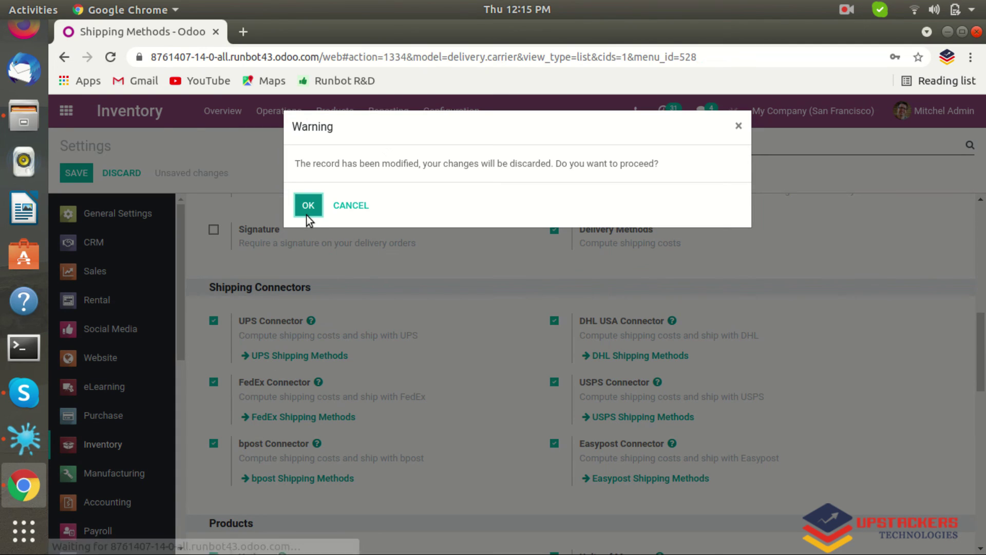
scroll(250, 388, "down", 1)
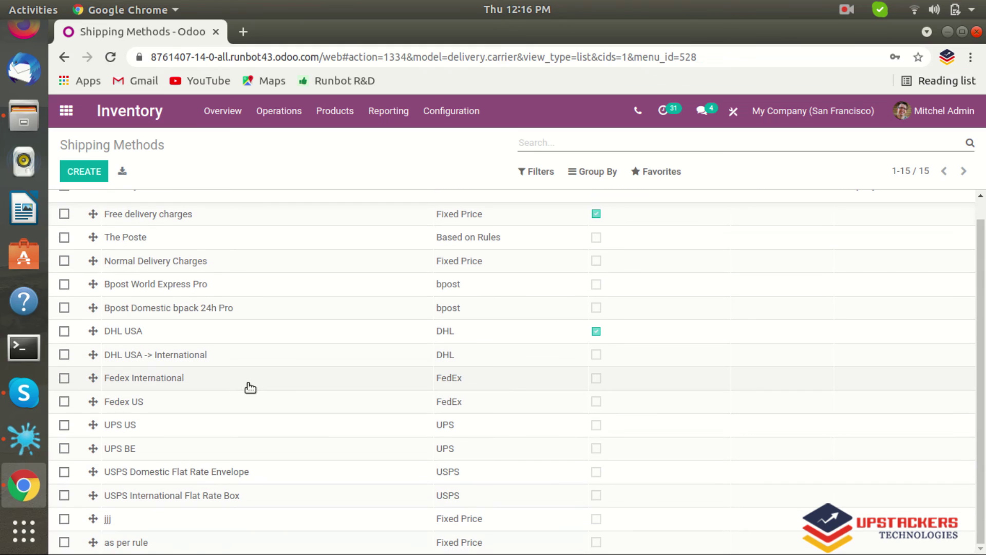
left_click(164, 543)
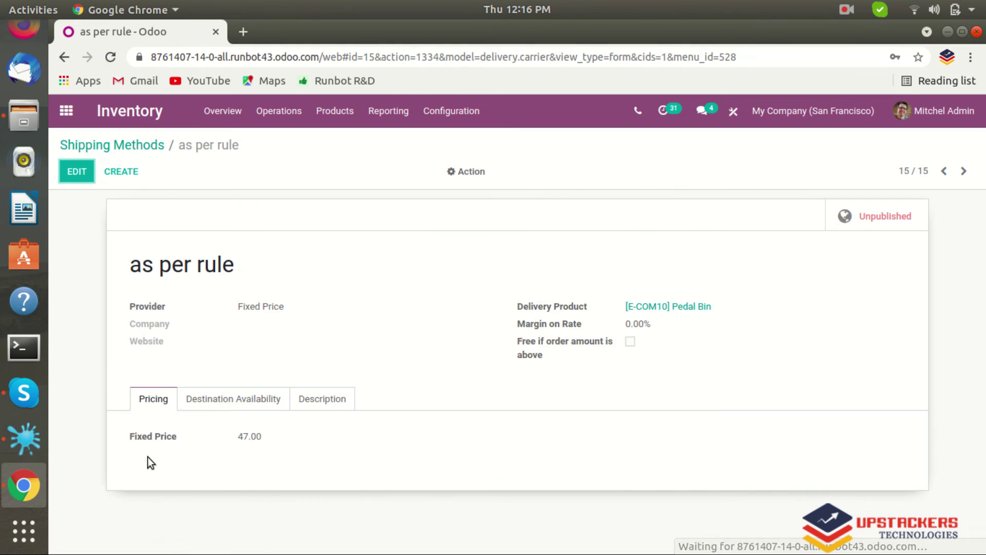
left_click(89, 179)
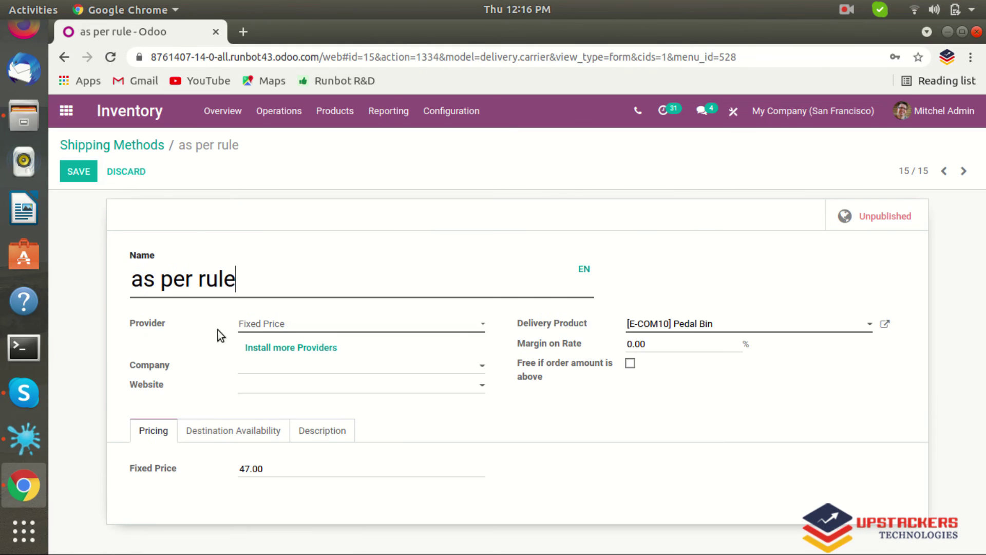
- Keep Fixed Price as the provider and set the shipping method's fixed price to 50
left_click(309, 325)
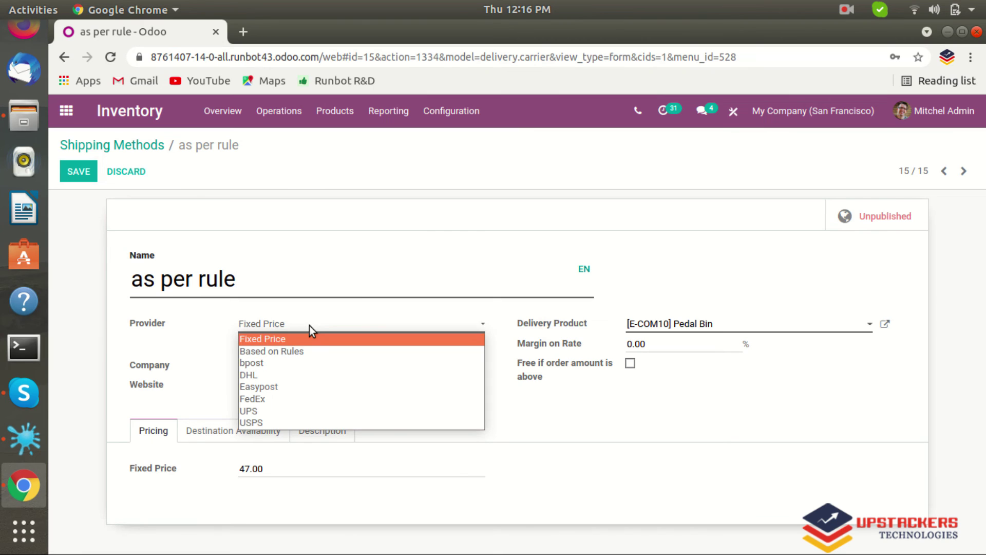
left_click(251, 340)
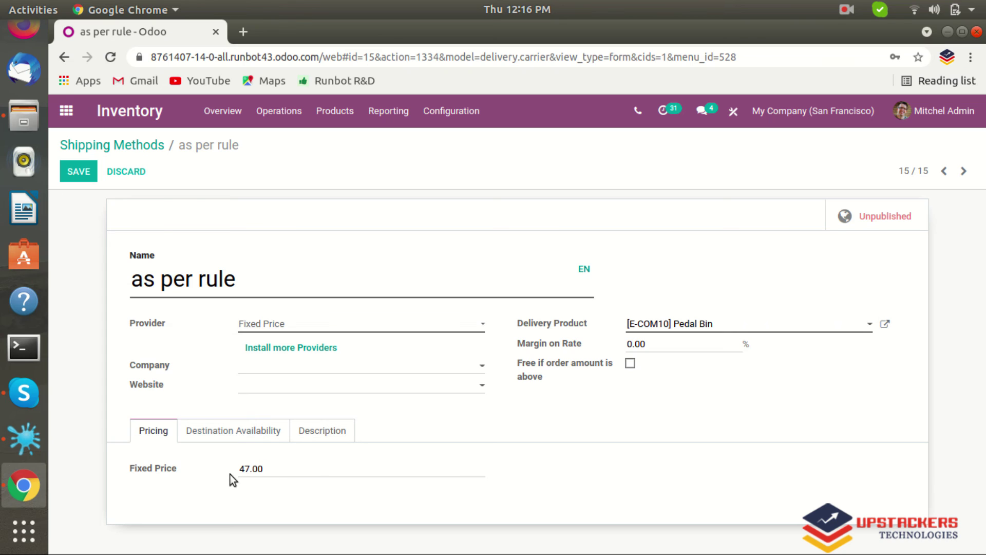
double_click(257, 470)
type("50")
- View the additional shipping providers offered for installation and return to editing the "as per rule" method
left_click(293, 350)
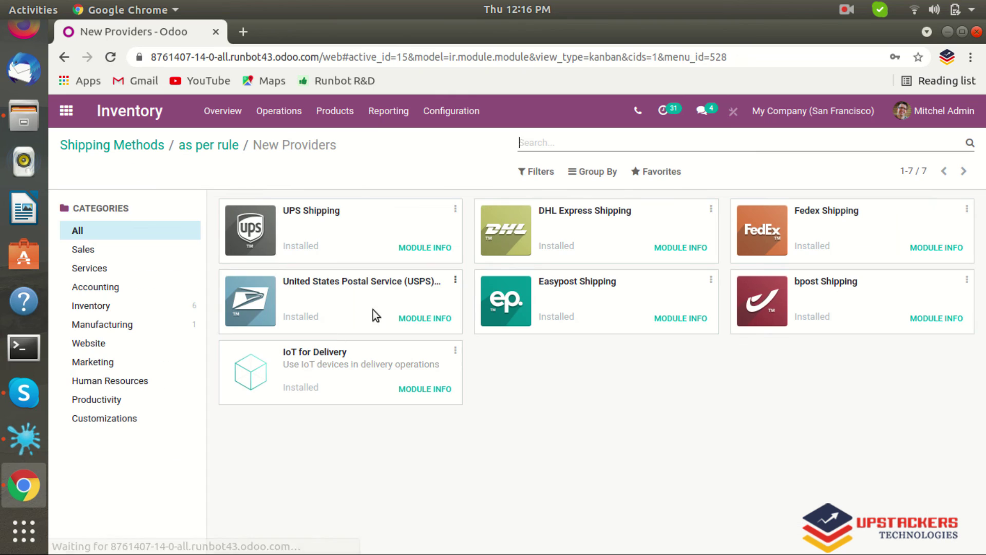
left_click(63, 58)
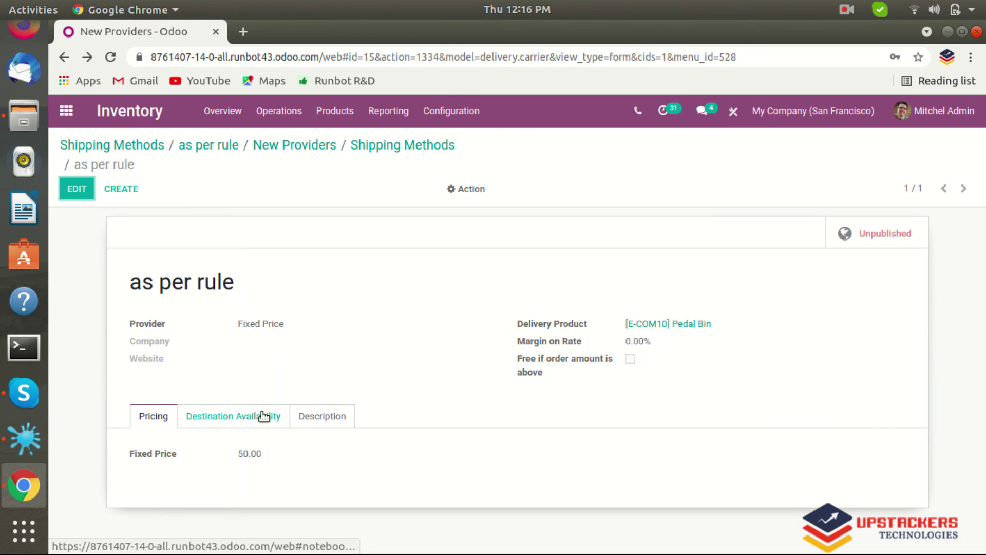
left_click(77, 190)
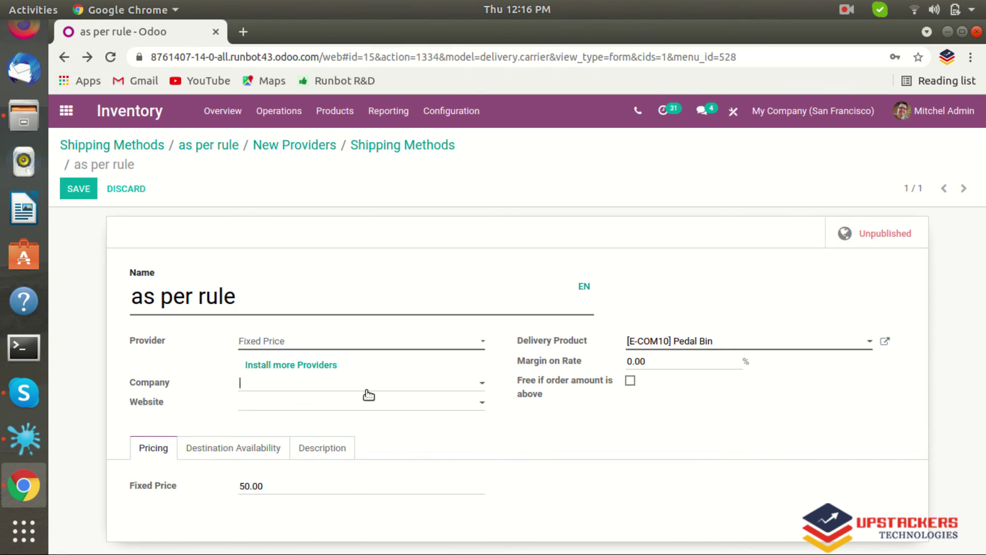
- Examine the available company, website and delivery product choices for the shipping method
left_click(369, 394)
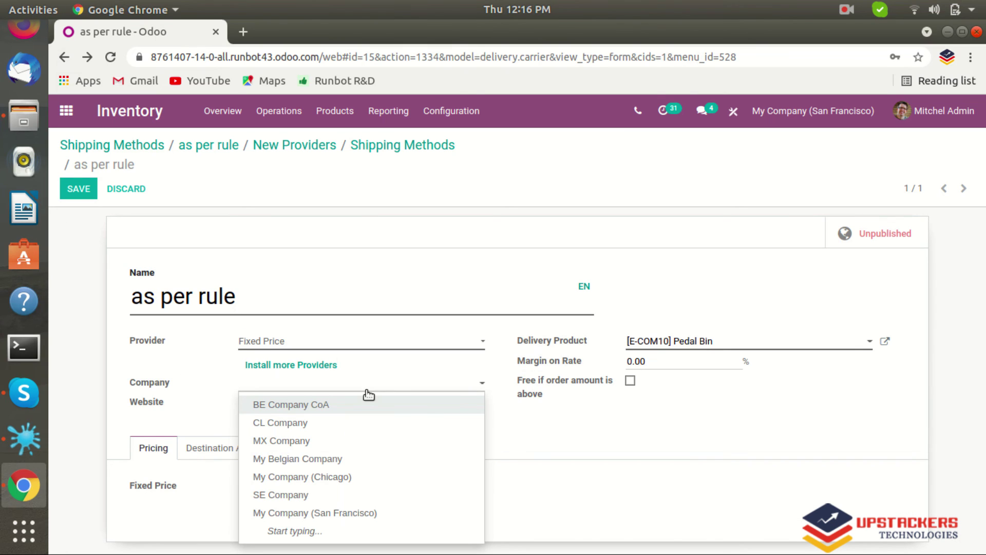
left_click(368, 395)
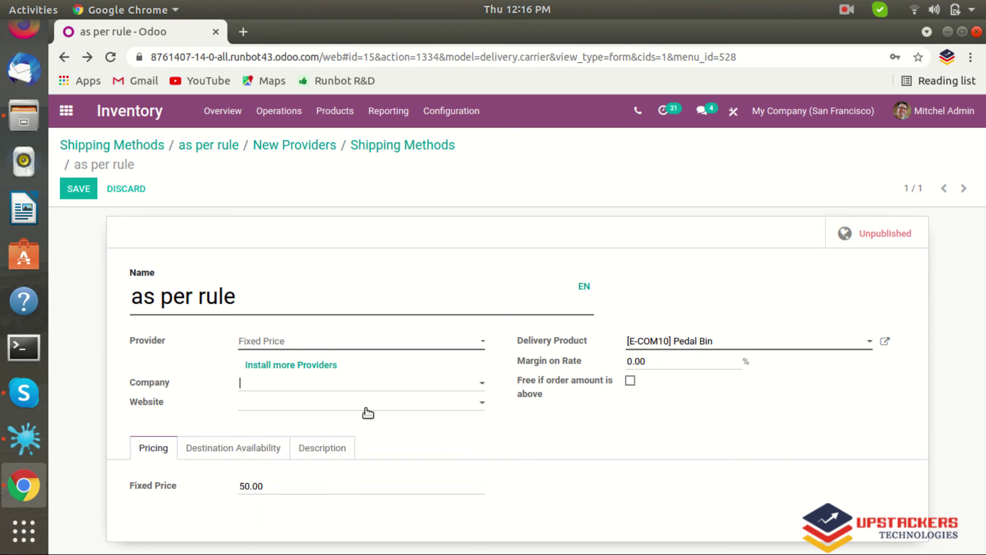
left_click(368, 412)
left_click(368, 412)
left_click(816, 344)
left_click(816, 346)
- Set the margin on rate to 5% and make shipping free for order amounts above 1000
left_click(656, 363)
type("5")
mouse_move(530, 389)
left_click(630, 380)
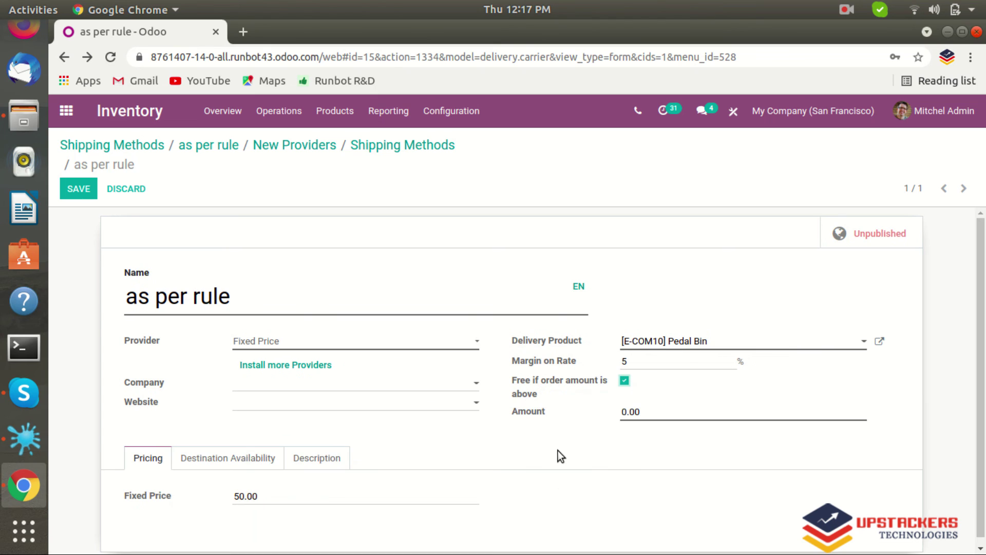
left_click(642, 410)
type("0")
- Change the provider to Based on Rules and open a new pricing rule for the shipping method
scroll(405, 273, "down", 1)
left_click(413, 341)
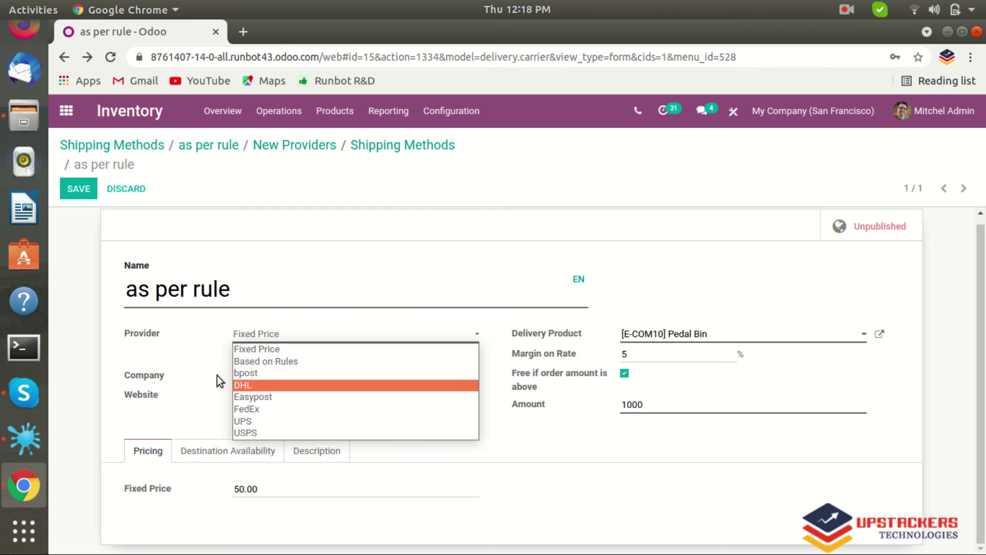
left_click(251, 361)
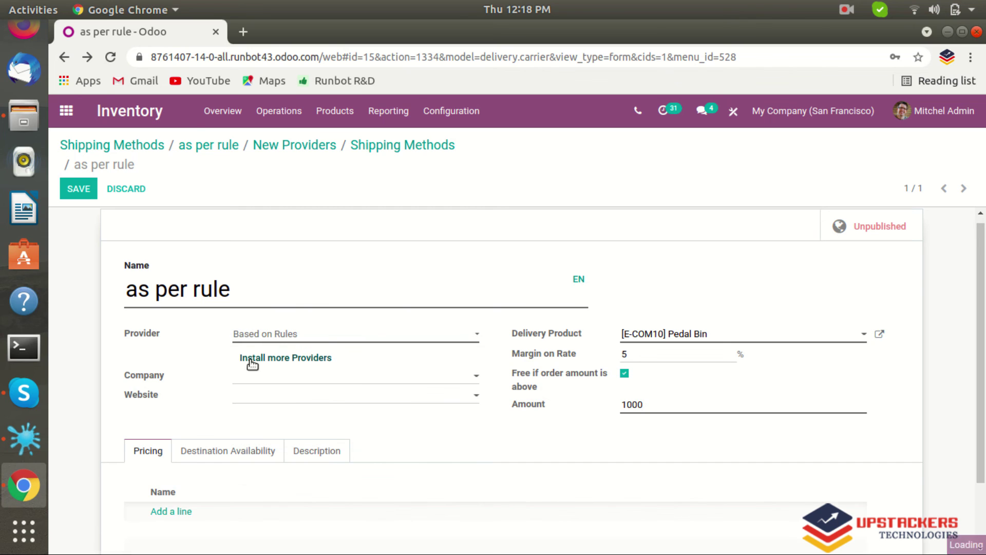
scroll(221, 478, "down", 2)
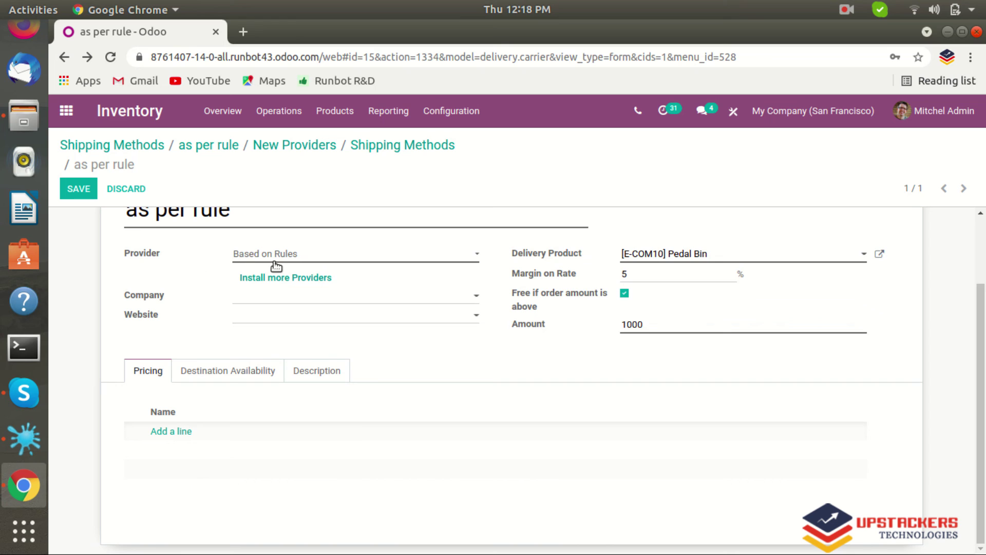
left_click(182, 435)
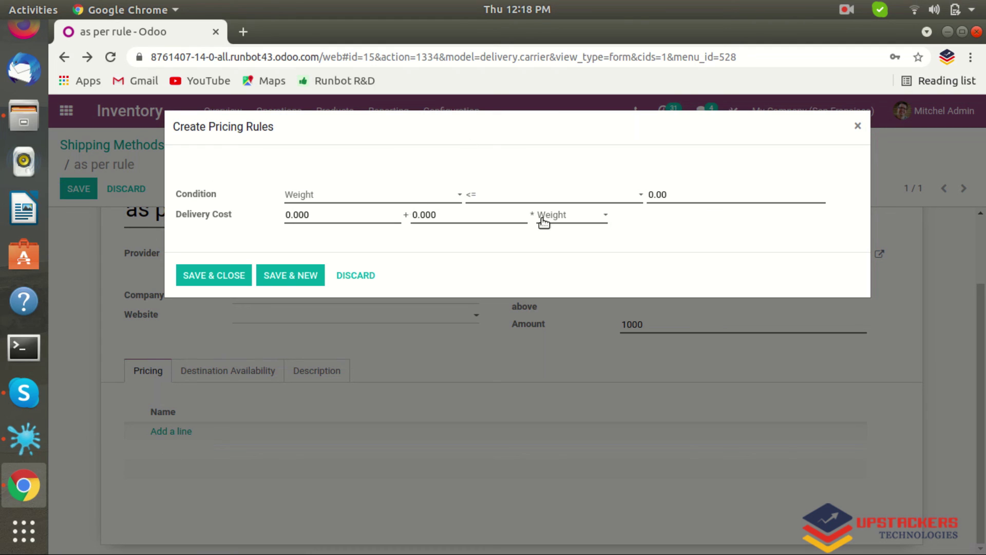
- Set the new pricing rule's condition to Price <= 300
left_click(354, 198)
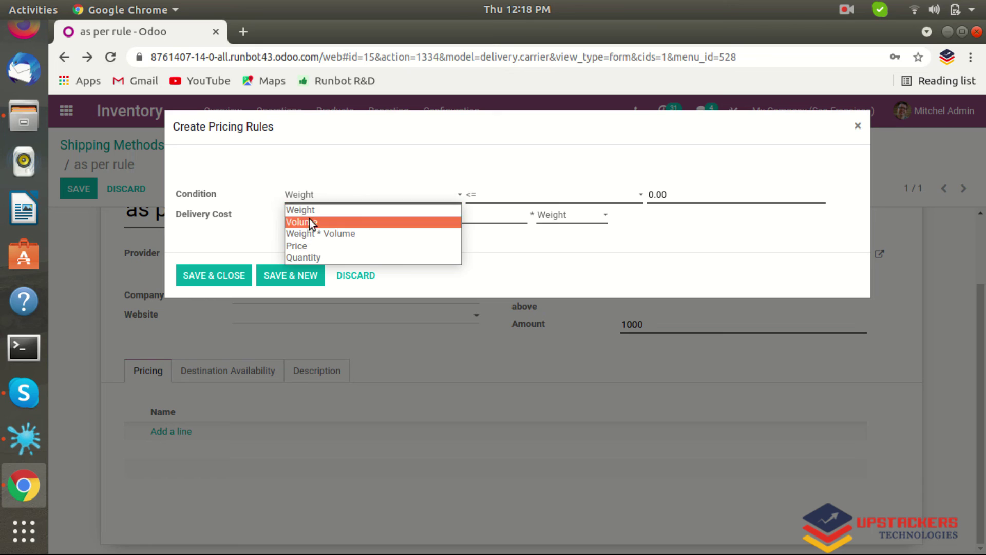
left_click(298, 245)
left_click(534, 198)
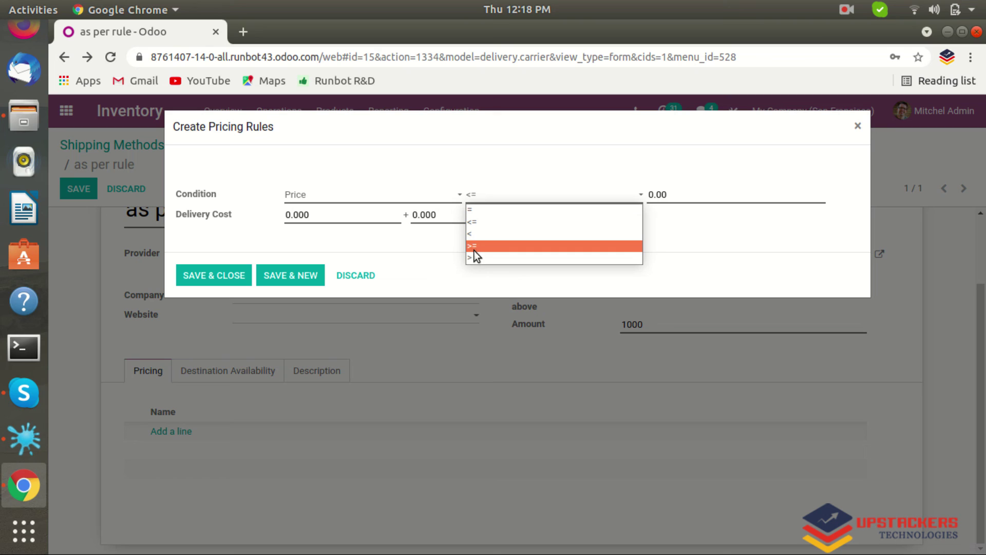
left_click(474, 224)
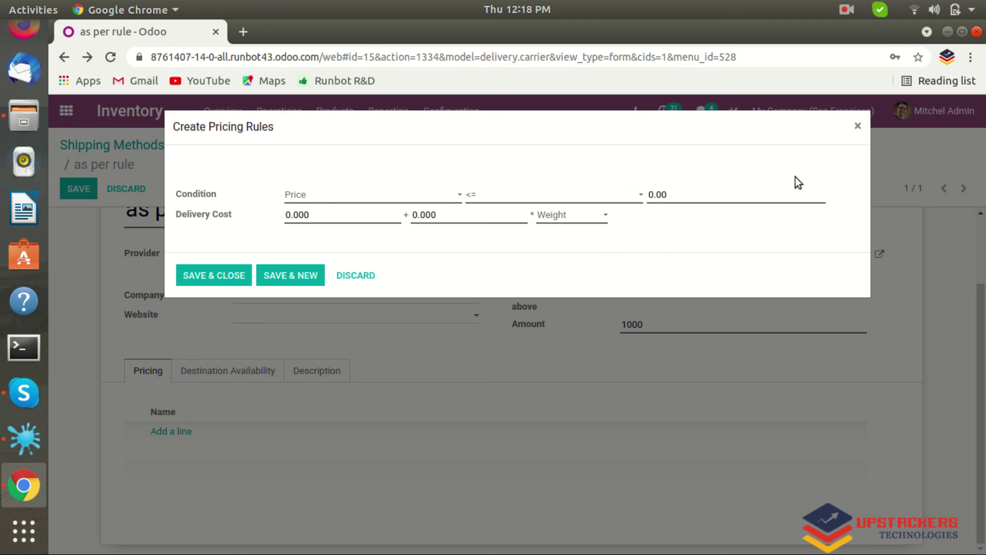
left_click(671, 194)
type("3")
- Set the rule's delivery cost to 10 plus 10 times Price, and save the rule to the shipping method
left_click(314, 215)
type("10")
left_click(434, 219)
type("1")
left_click(469, 194)
left_click(583, 217)
left_click(550, 270)
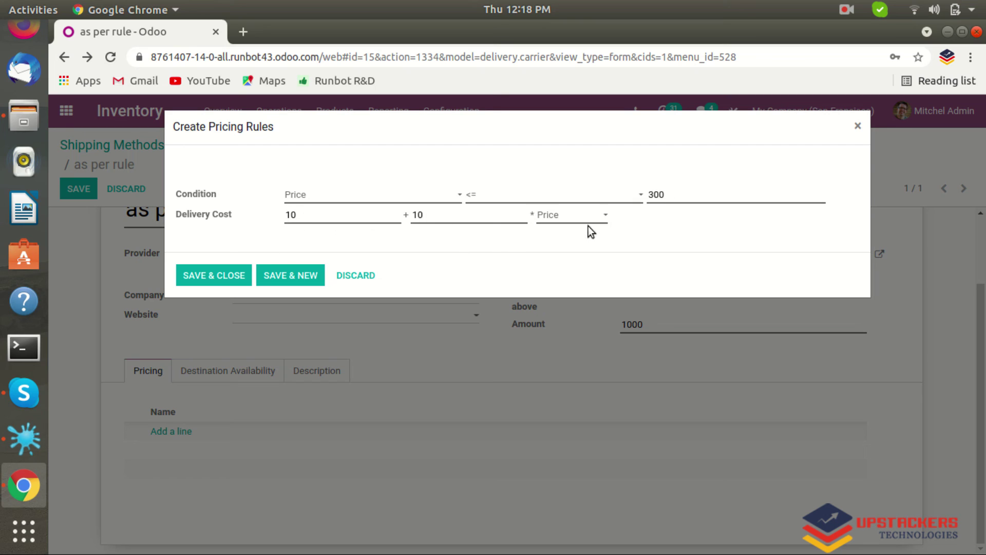
left_click(240, 283)
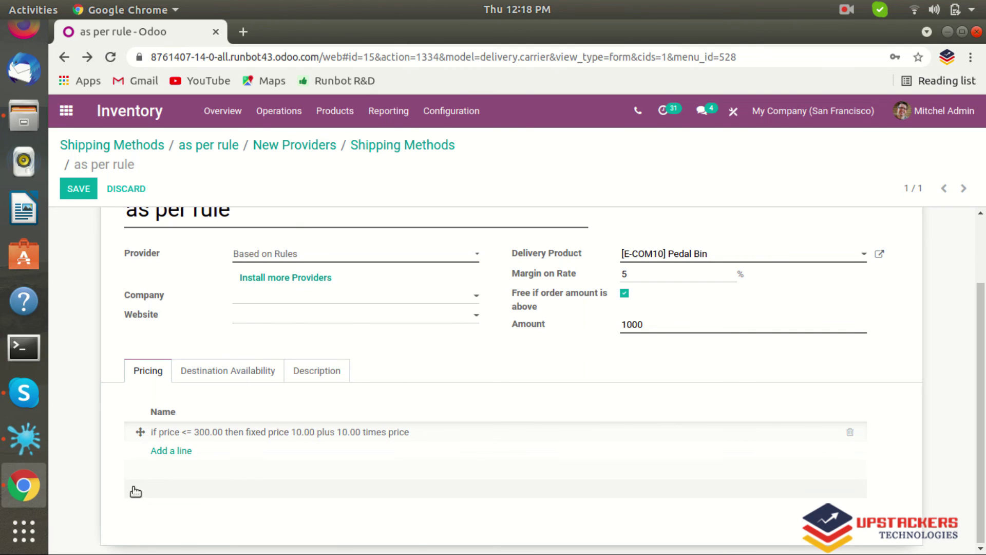
- Switch the shipping method's provider back to Fixed Price with a 5% margin on rate, and save it
left_click(168, 452)
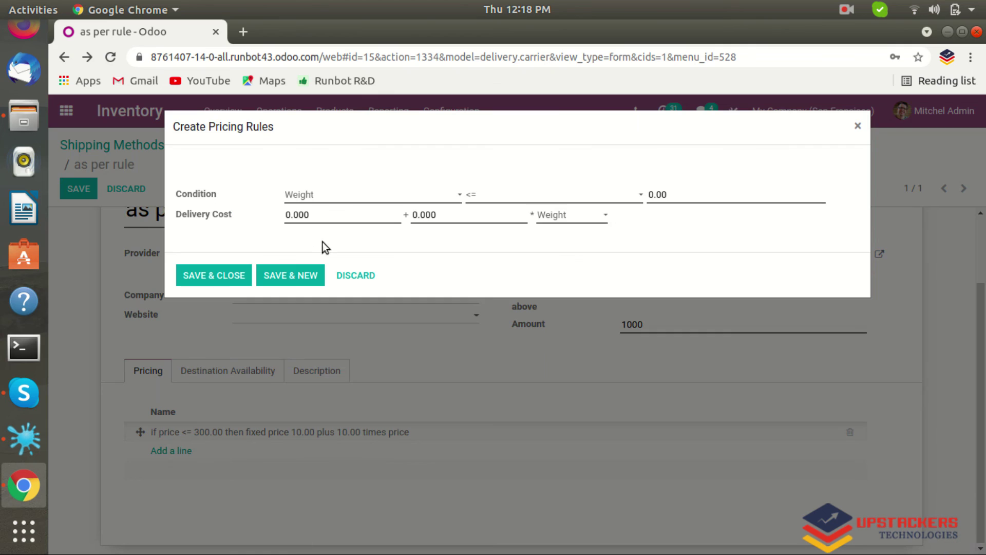
left_click(351, 278)
left_click(314, 255)
left_click(278, 267)
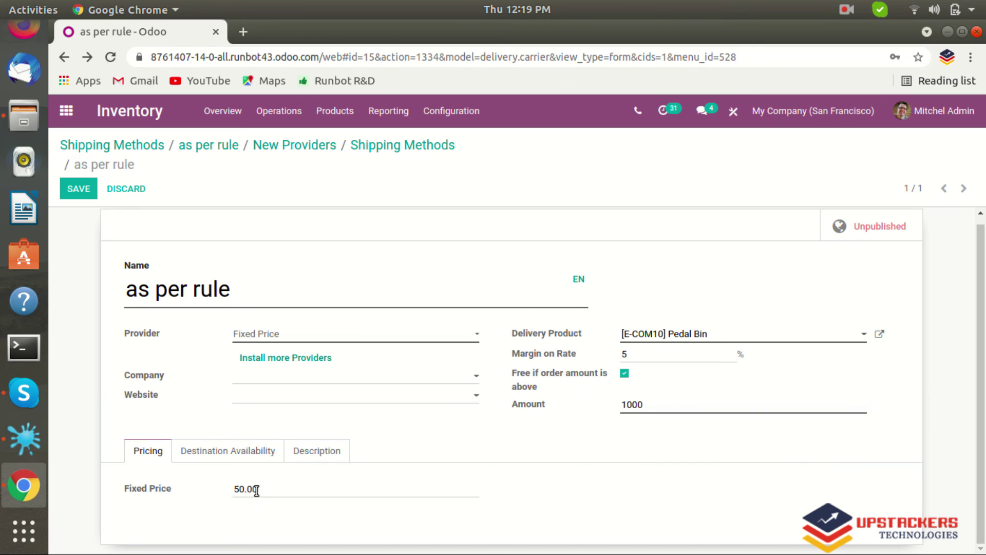
left_click(624, 356)
type("5")
left_click(88, 189)
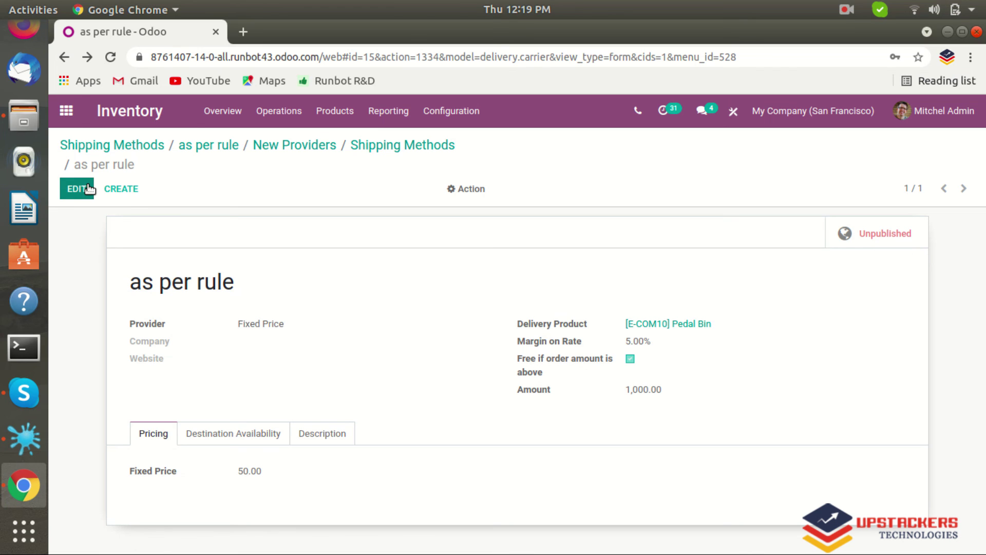
- Switch to the Sales app and create a new quotation for the customer Deco Addict
left_click(66, 111)
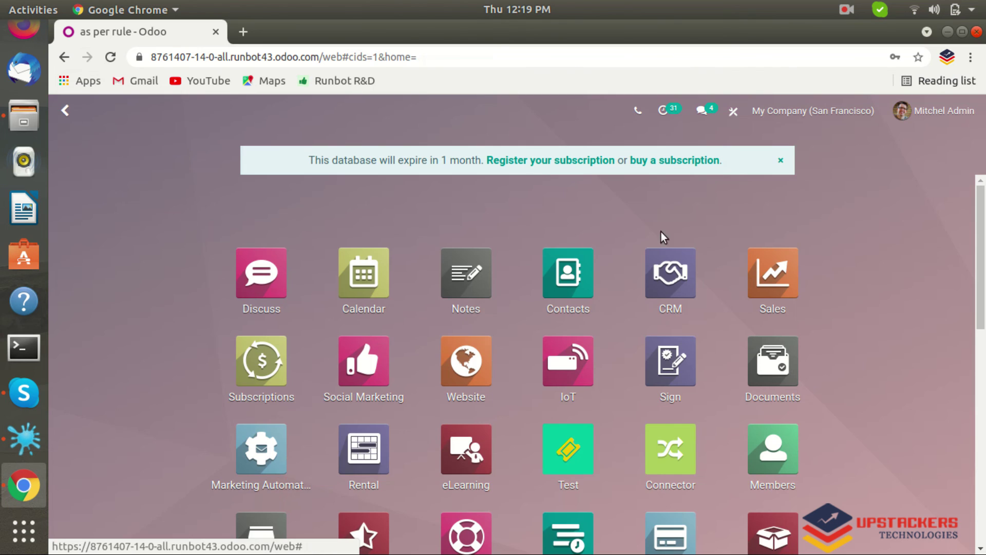
left_click(769, 262)
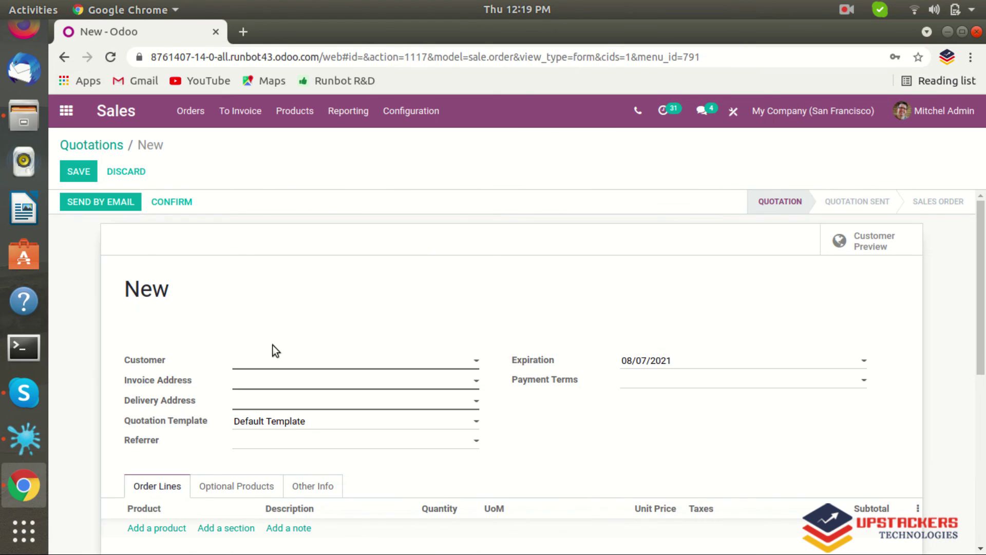
left_click(266, 359)
left_click(265, 385)
- Add the product [E-COM10] Pedal Bin to the quotation's order lines with a quantity of 3
scroll(309, 272, "down", 4)
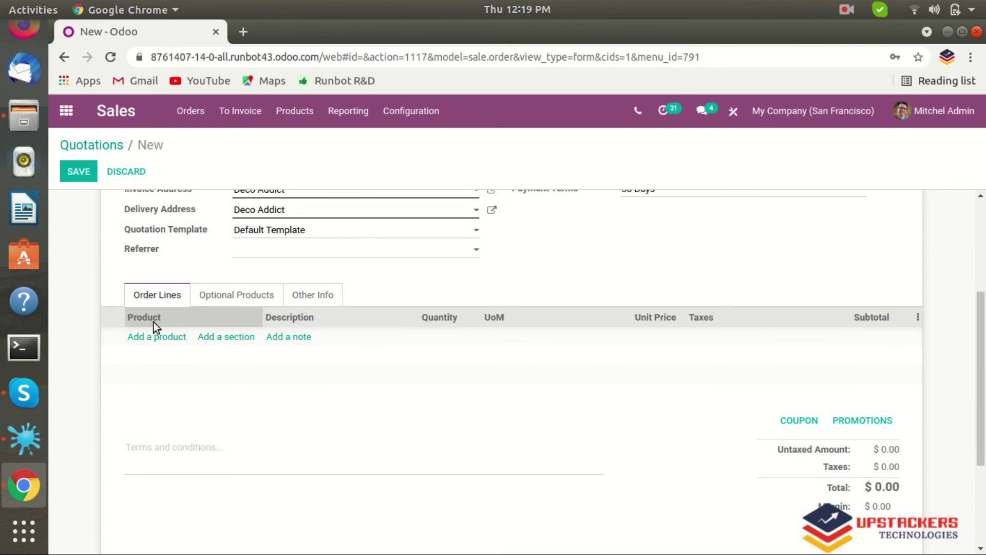
left_click(153, 337)
type("p")
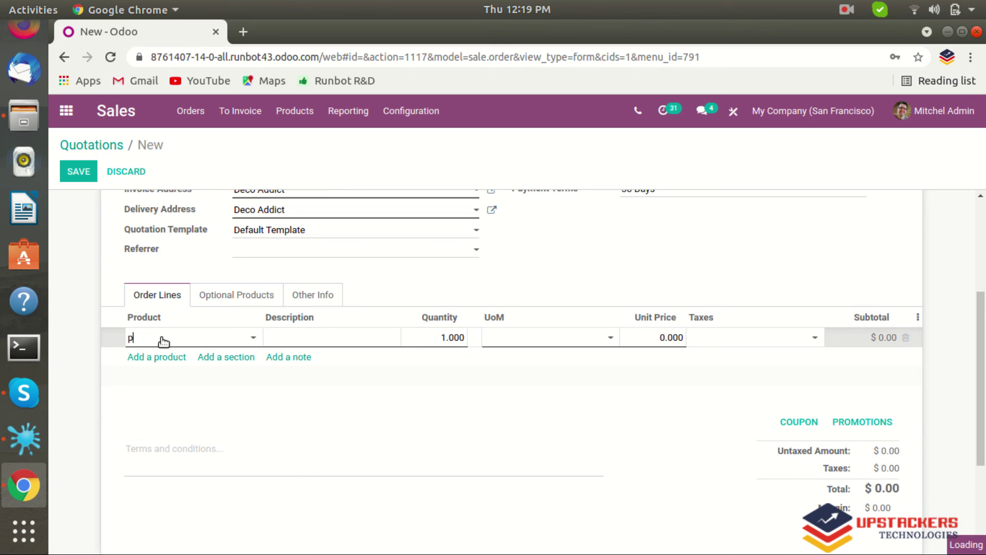
type("ed")
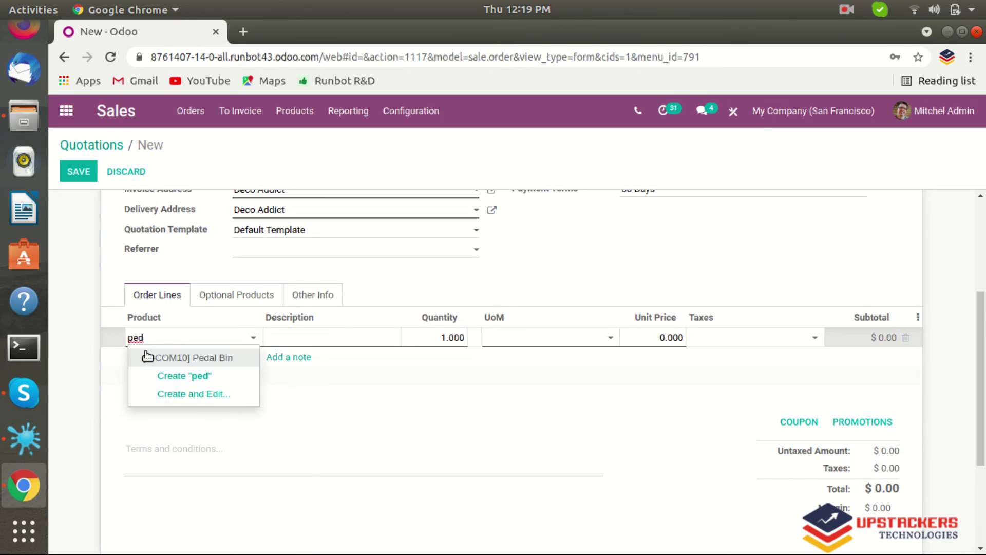
left_click(149, 357)
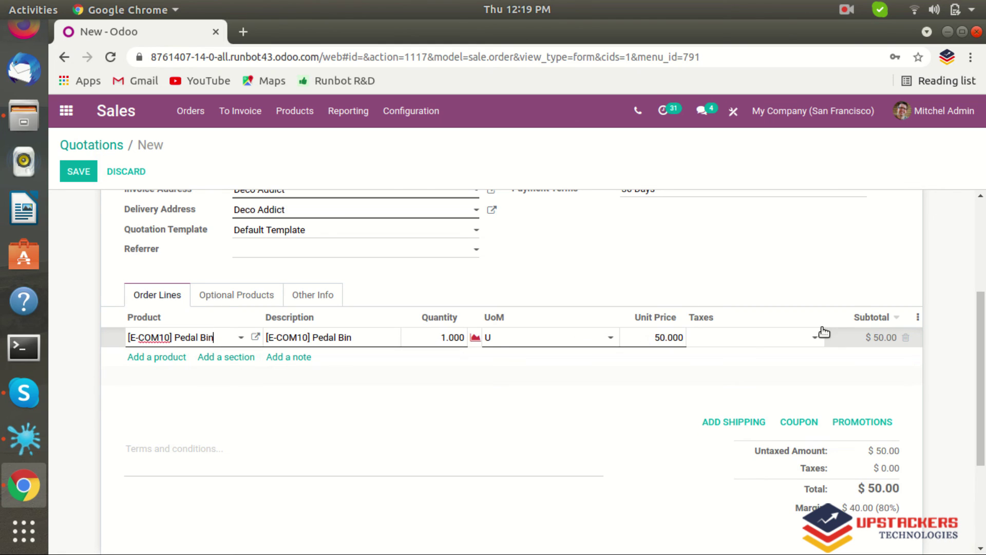
left_click(449, 338)
type("3")
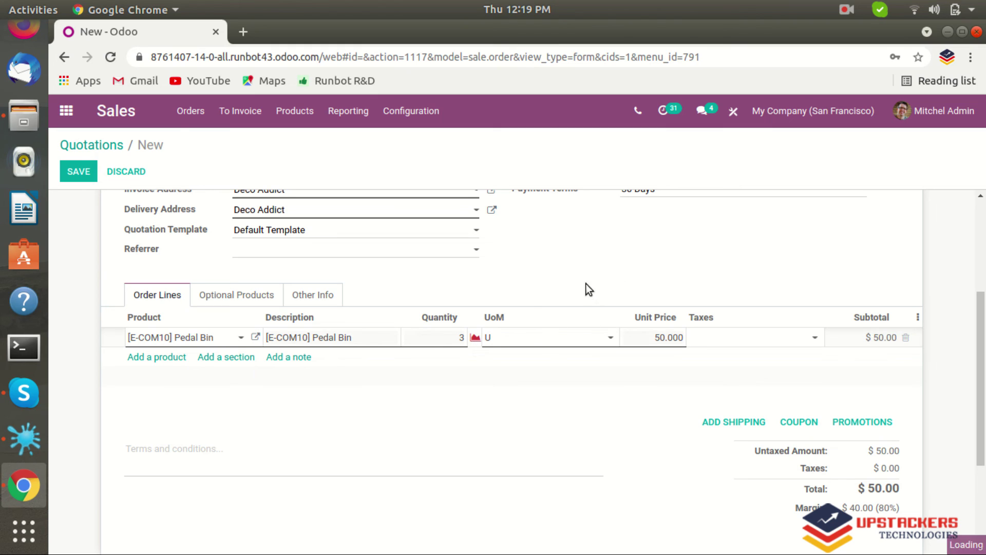
left_click(808, 358)
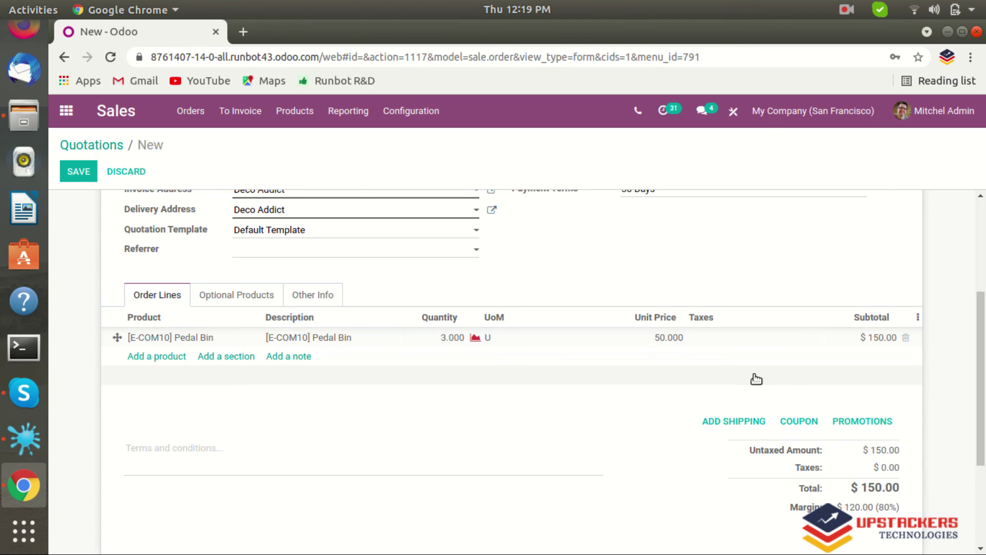
- Add shipping to the quotation using the "as per rule" shipping method instead of Normal Delivery Charges
scroll(745, 393, "down", 1)
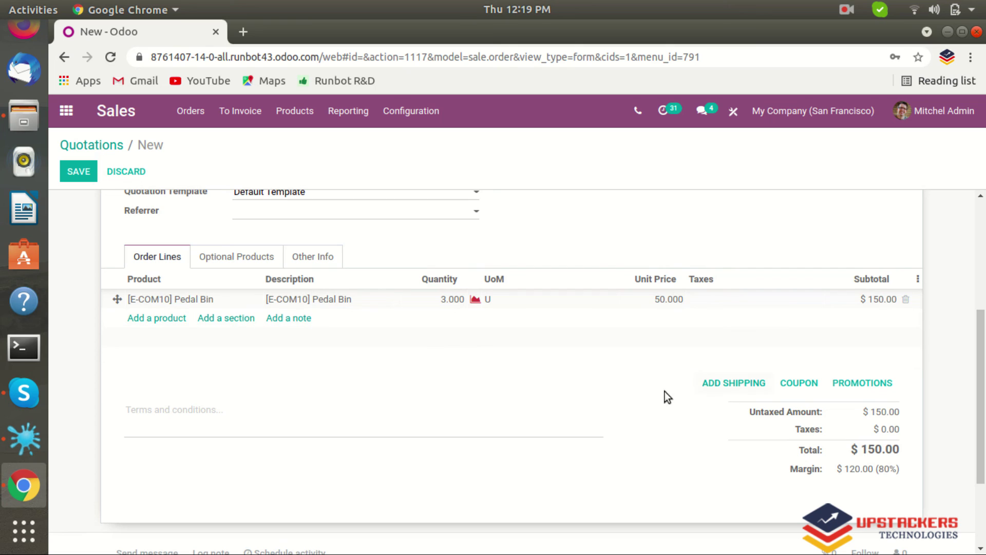
left_click(738, 384)
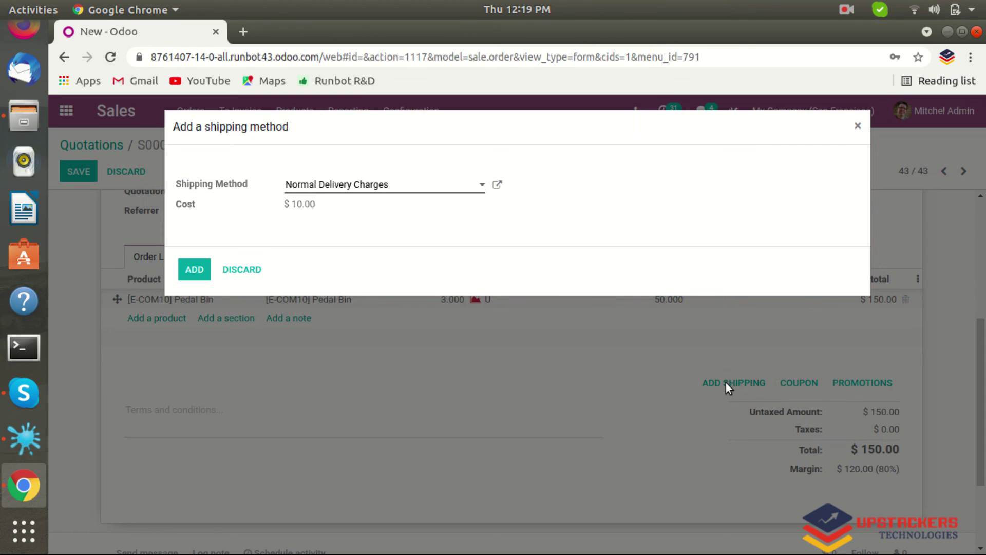
left_click(440, 189)
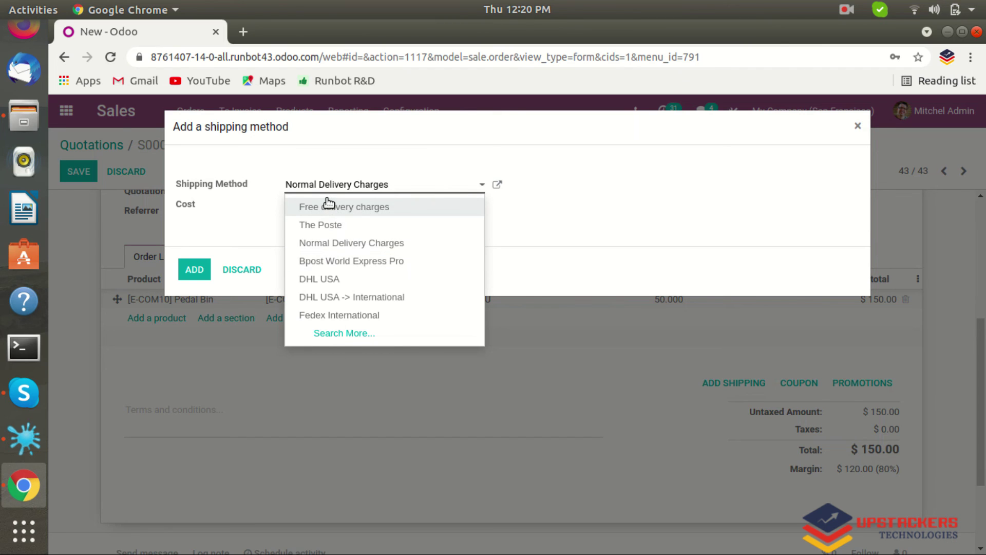
key("BackSpace")
key("BackSpace")
key("BackSpace")
key("BackSpace")
key("BackSpace")
key("BackSpace")
key("BackSpace")
key("BackSpace")
key("BackSpace")
key("BackSpace")
key("BackSpace")
key("BackSpace")
key("BackSpace")
key("BackSpace")
key("BackSpace")
key("BackSpace")
key("BackSpace")
key("BackSpace")
key("BackSpace")
key("BackSpace")
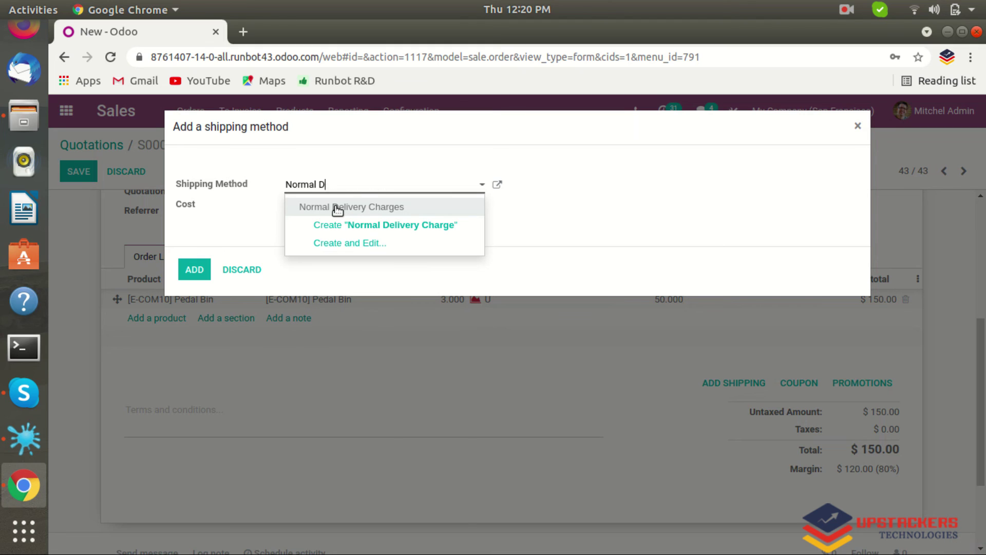
type("as")
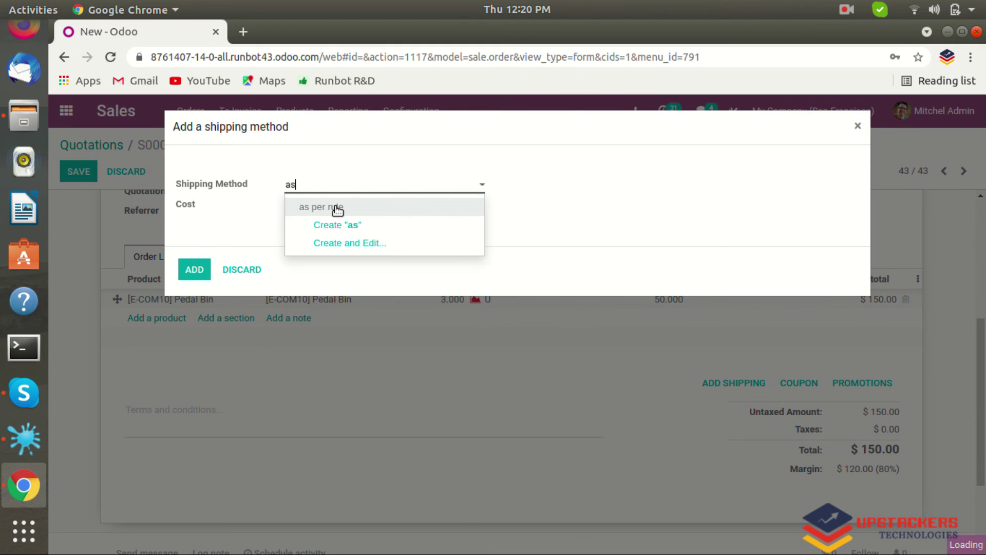
key("Escape")
left_click(337, 205)
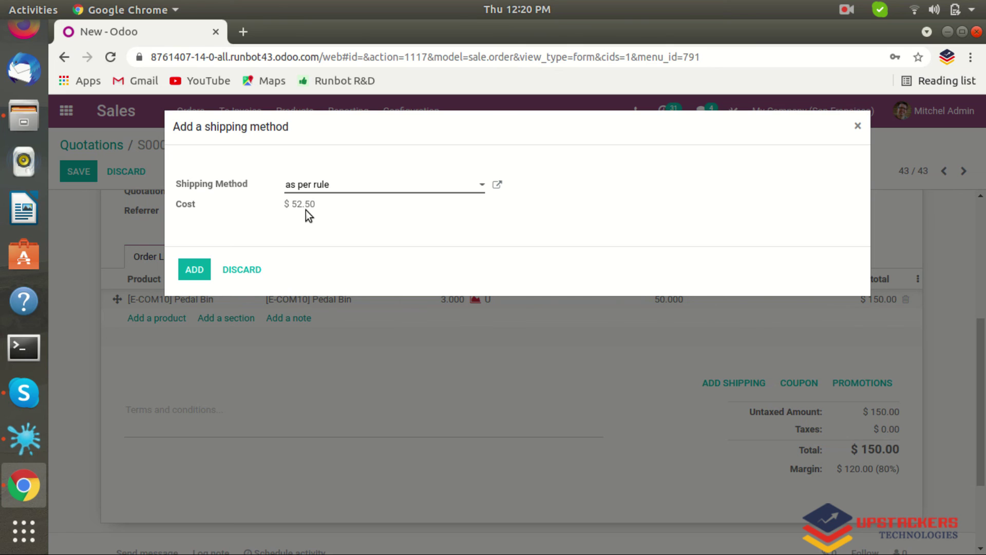
left_click(200, 275)
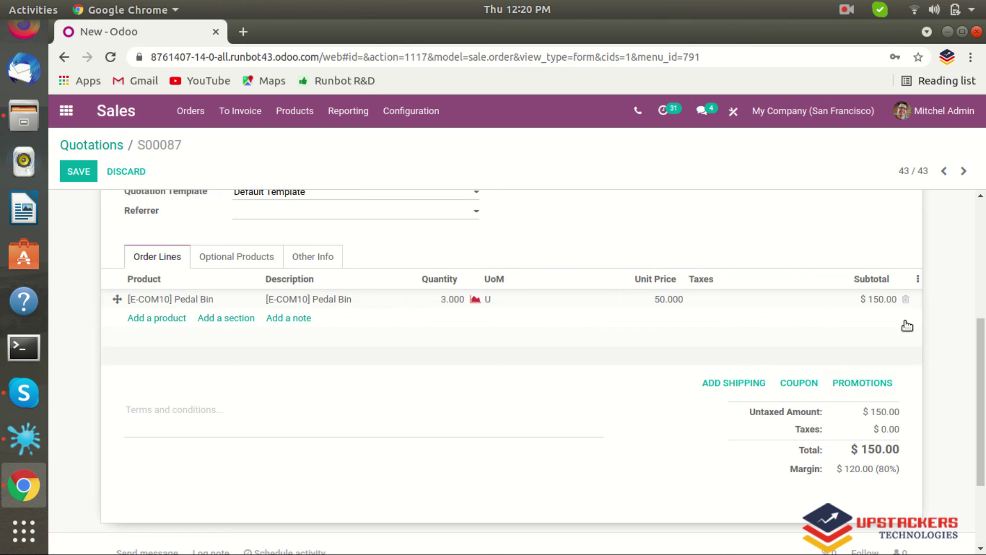
left_click(878, 383)
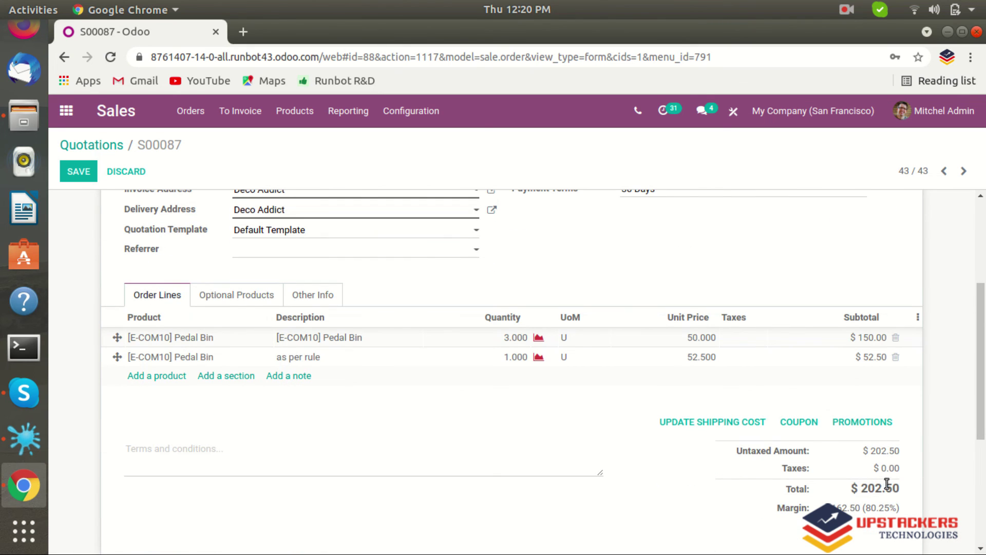
- Delete both the Pedal Bin product line and the "as per rule" shipping line from the quotation
scroll(703, 297, "up", 1)
scroll(703, 297, "down", 1)
left_click(896, 339)
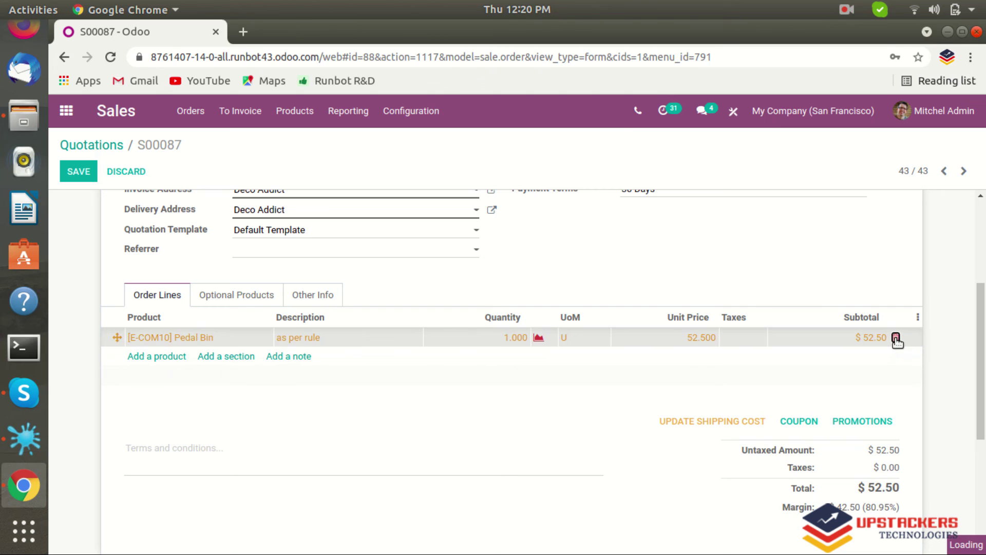
left_click(896, 339)
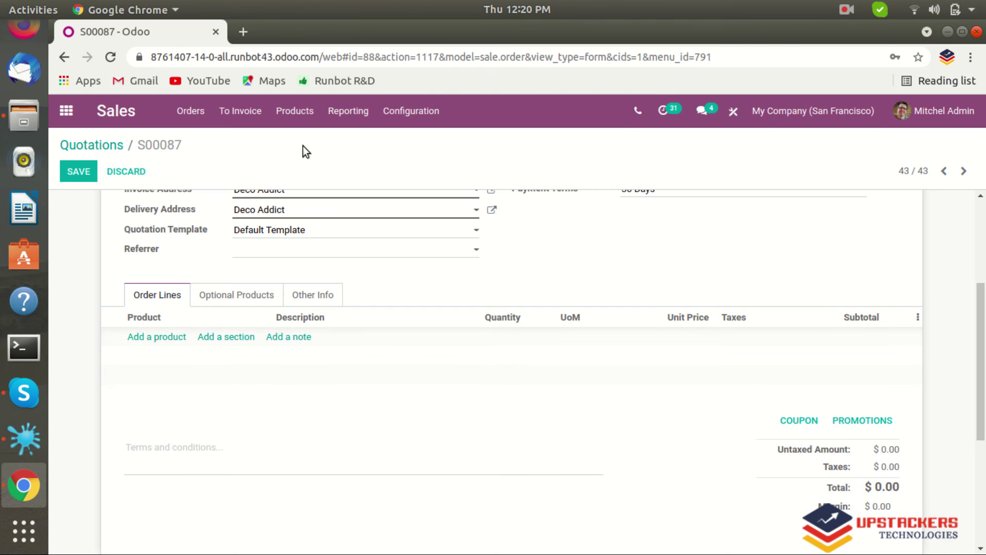
- Add [E-COM10] Pedal Bin as a new order line with a quantity of 50
left_click(177, 338)
type("pen")
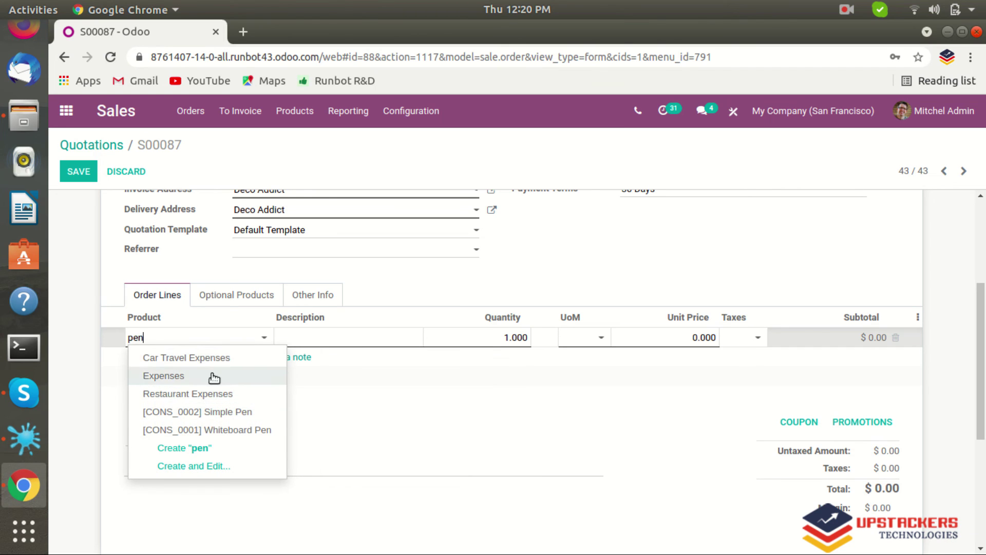
key("BackSpace")
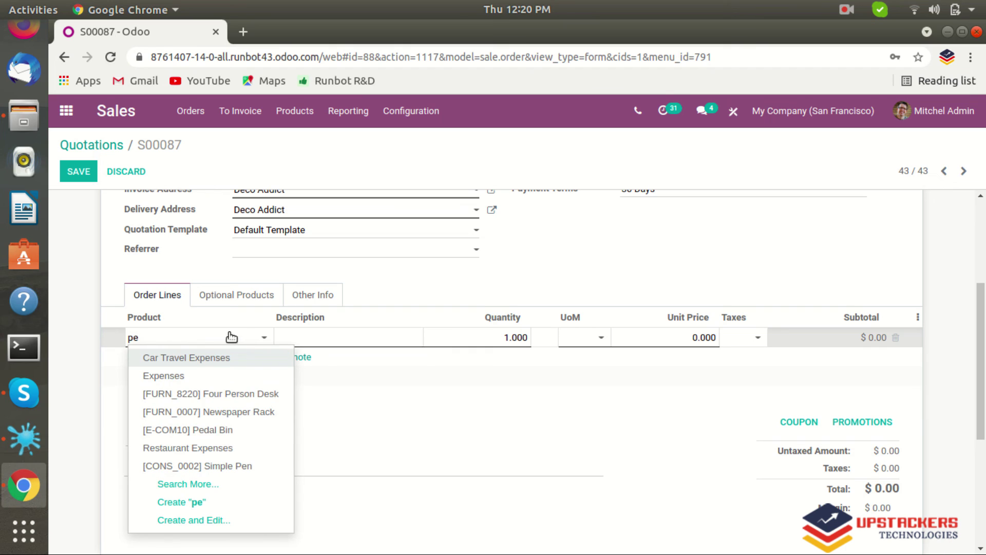
left_click(208, 430)
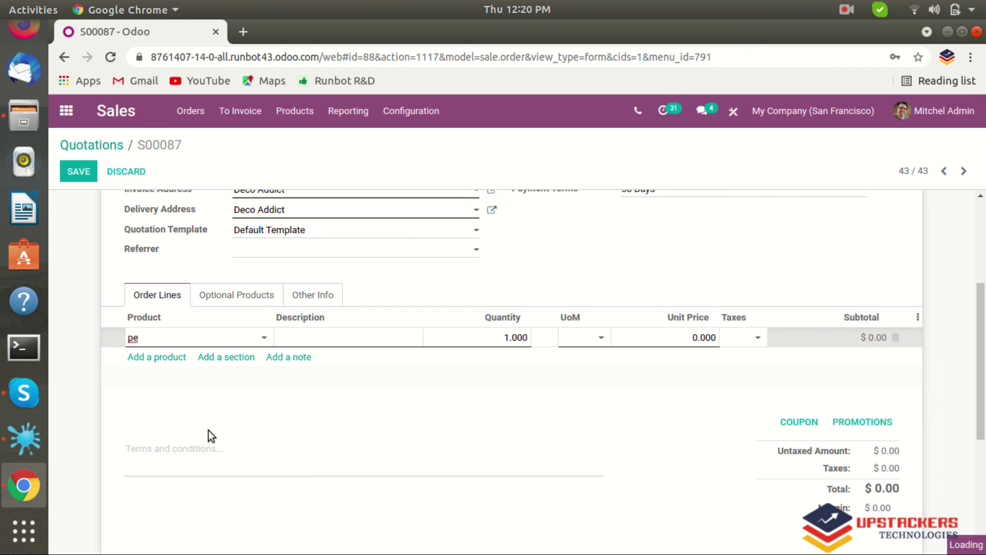
left_click(512, 339)
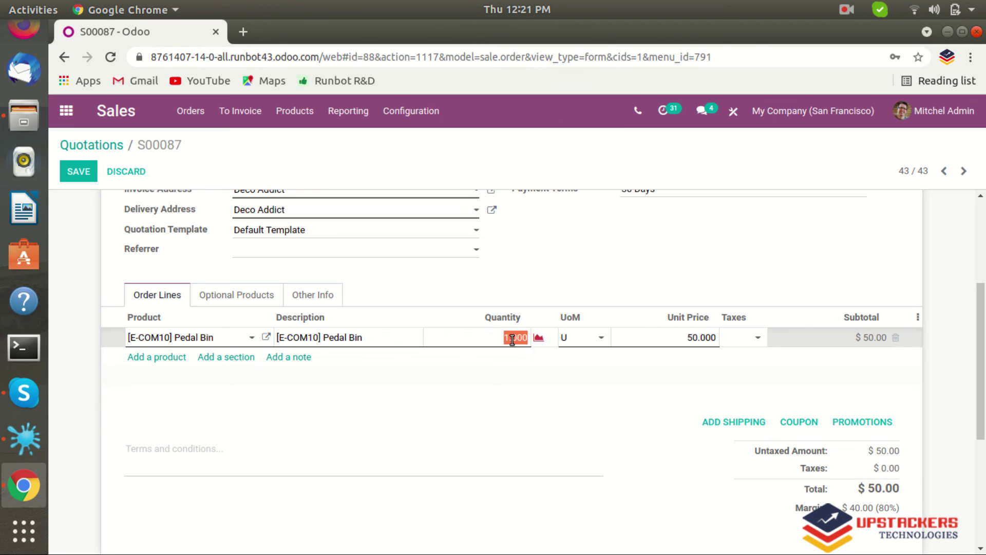
type("50")
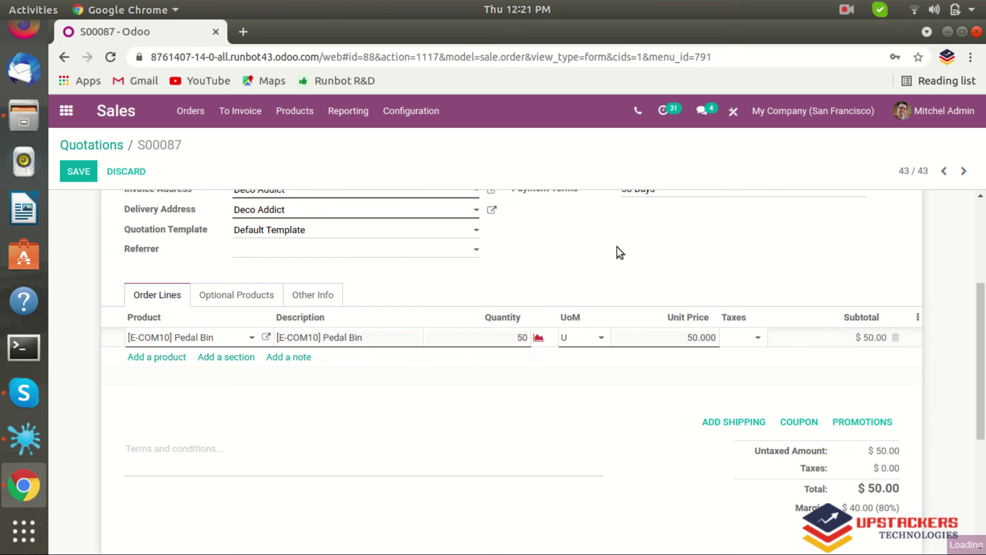
left_click(617, 248)
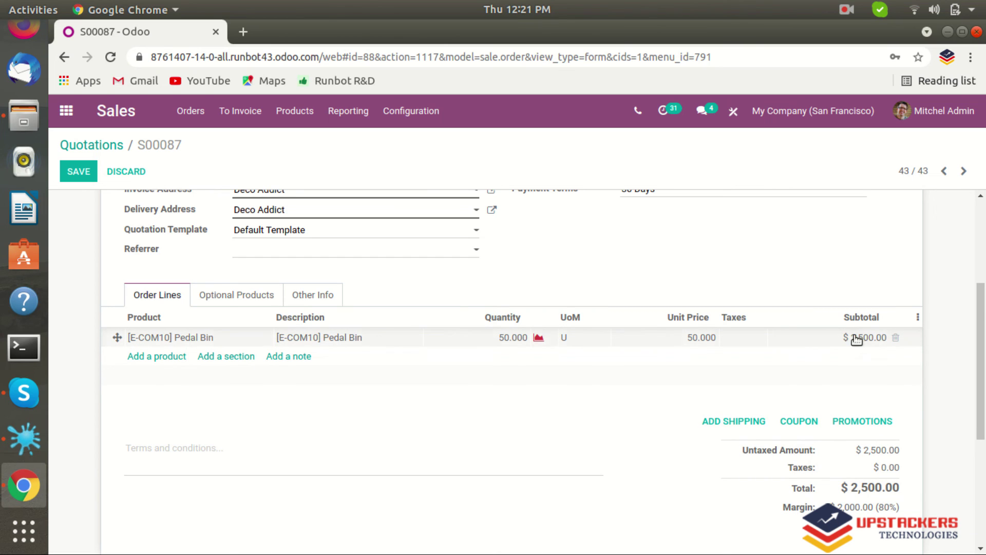
- Add a shipping line to the 50-unit Pedal Bin quotation, replacing Normal Delivery Charges with the "as per rule" shipping method
left_click(736, 420)
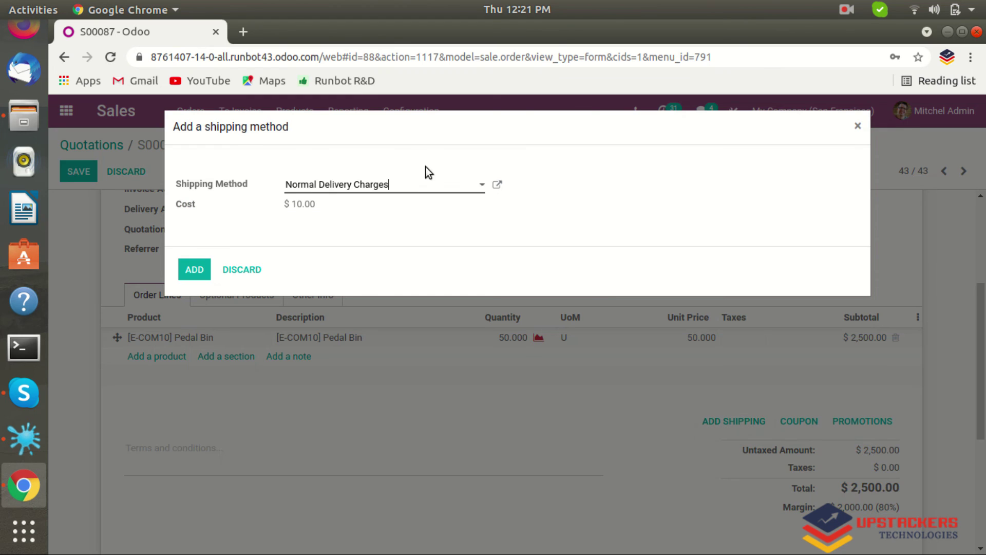
left_click(408, 191)
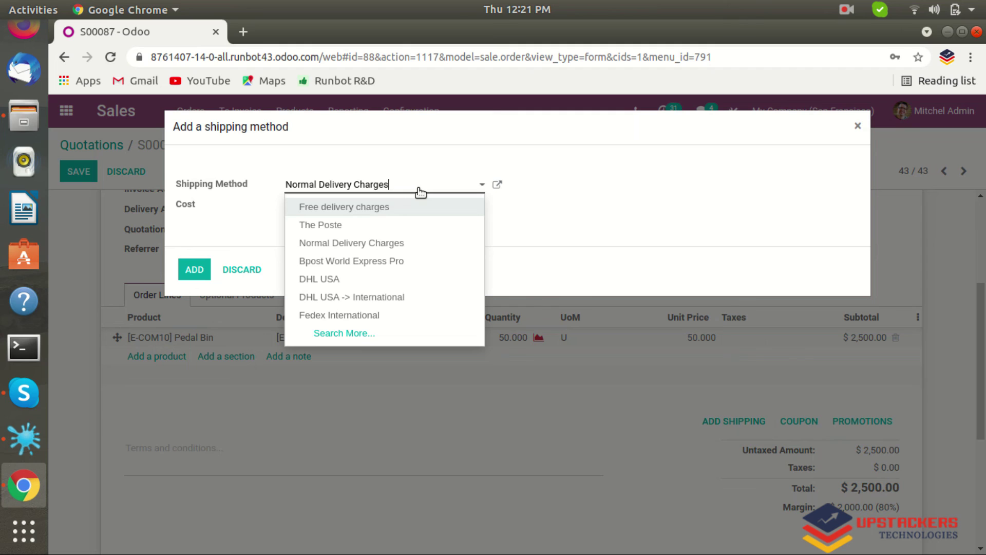
key("BackSpace")
key("BackSpace")
key("BackSpace")
key("BackSpace")
key("BackSpace")
key("BackSpace")
key("BackSpace")
key("BackSpace")
key("BackSpace")
key("BackSpace")
key("BackSpace")
key("BackSpace")
key("BackSpace")
key("BackSpace")
key("BackSpace")
key("BackSpace")
key("BackSpace")
key("BackSpace")
key("BackSpace")
key("BackSpace")
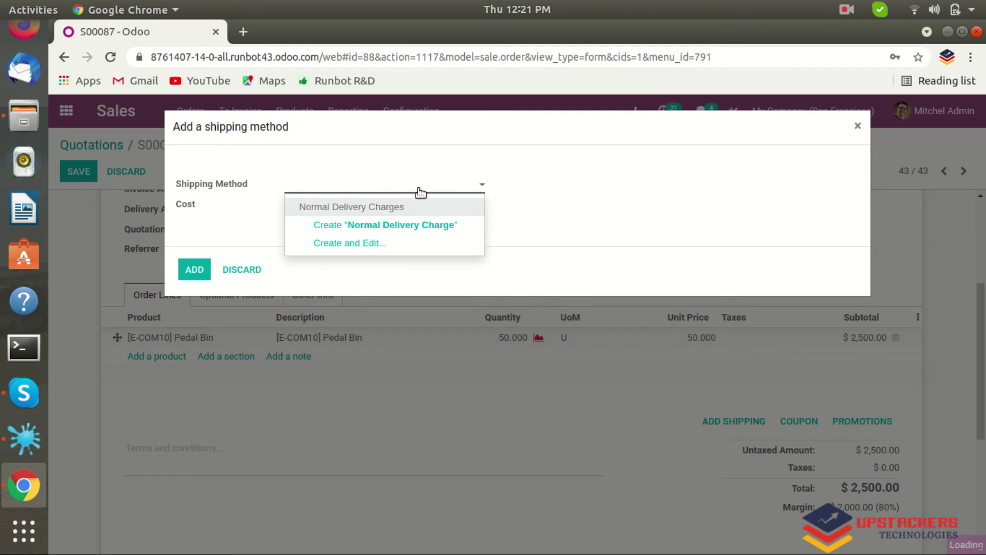
type("as")
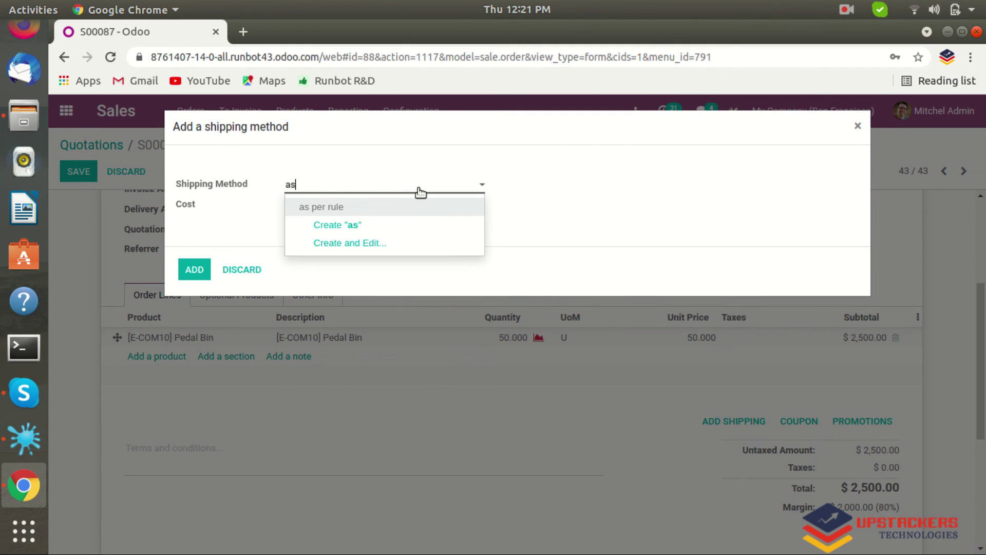
left_click(417, 205)
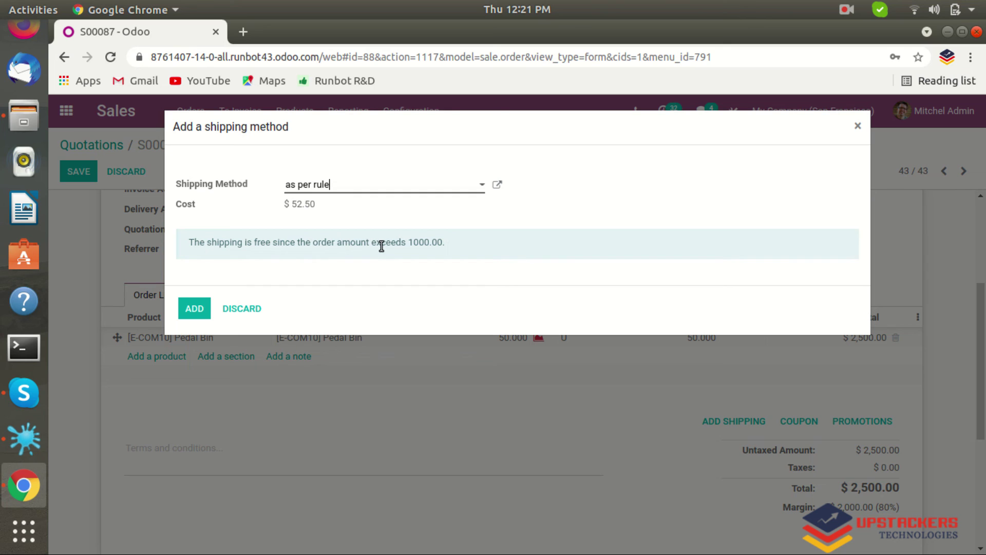
left_click(208, 306)
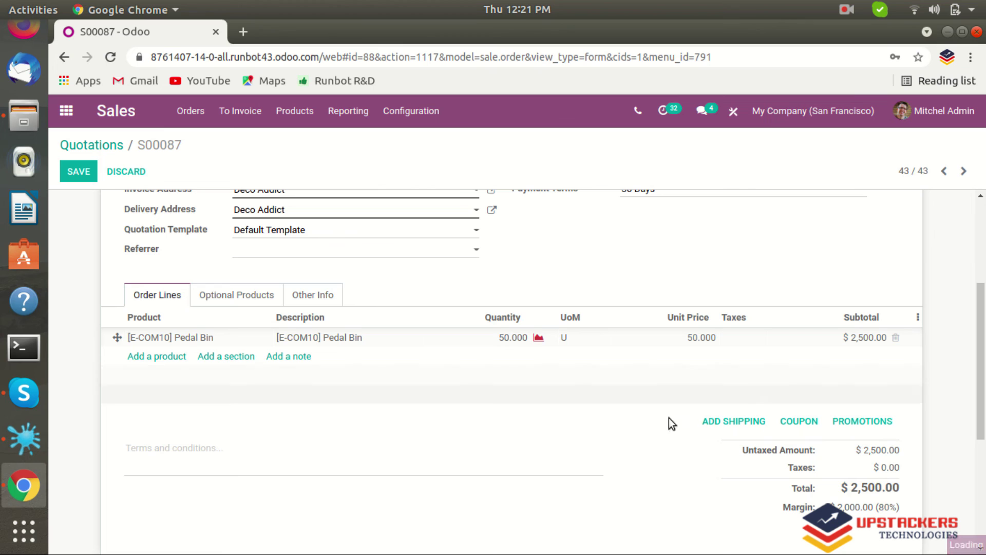
- Examine the quotation's "as per rule" shipping line, order totals and logged delivery amount changes
scroll(684, 381, "down", 5)
scroll(685, 385, "down", 2)
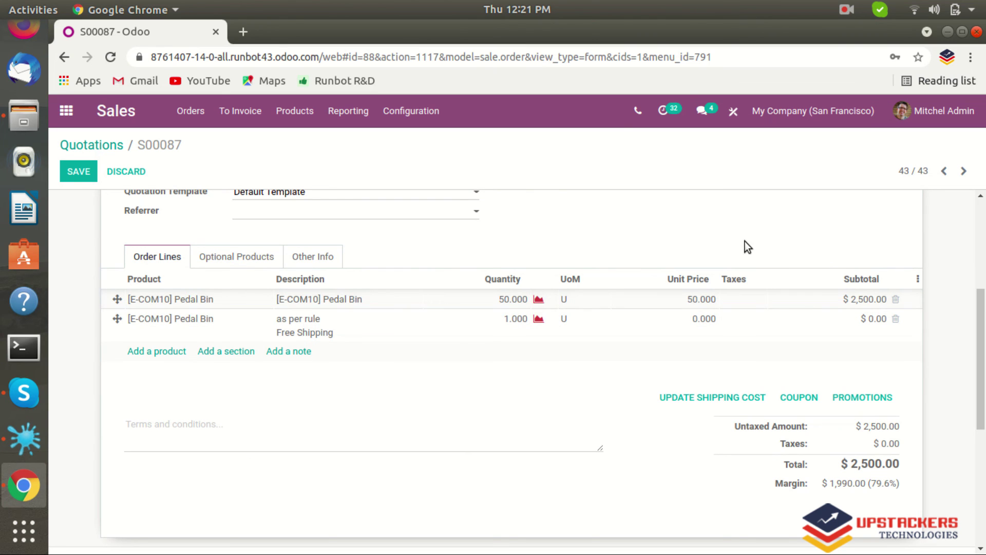
scroll(745, 241, "up", 6)
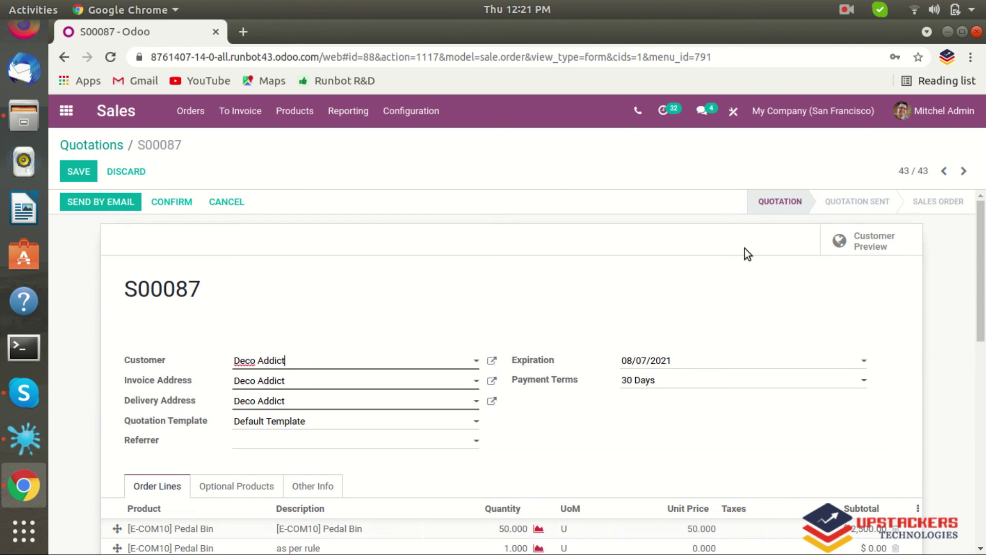
scroll(513, 329, "down", 15)
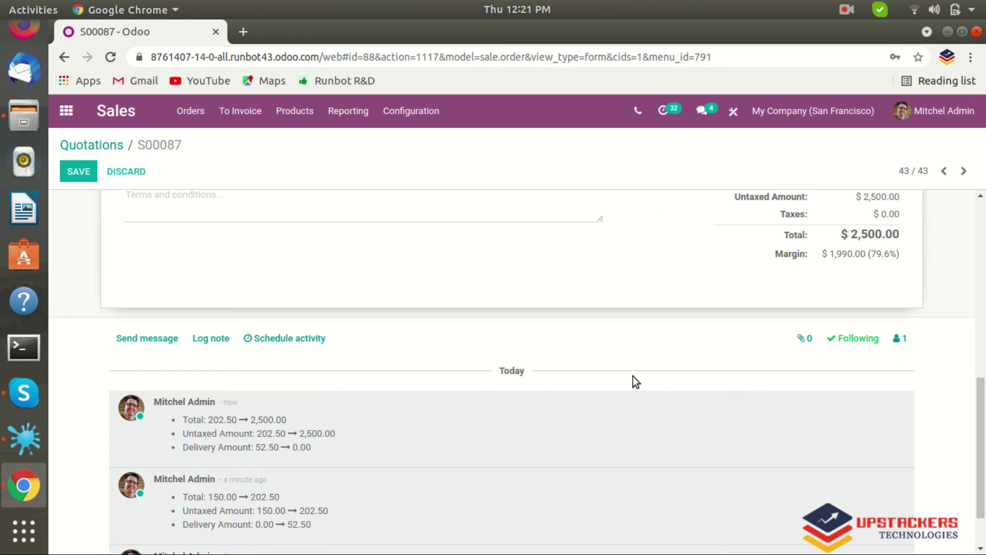
scroll(635, 380, "down", 2)
scroll(635, 380, "up", 15)
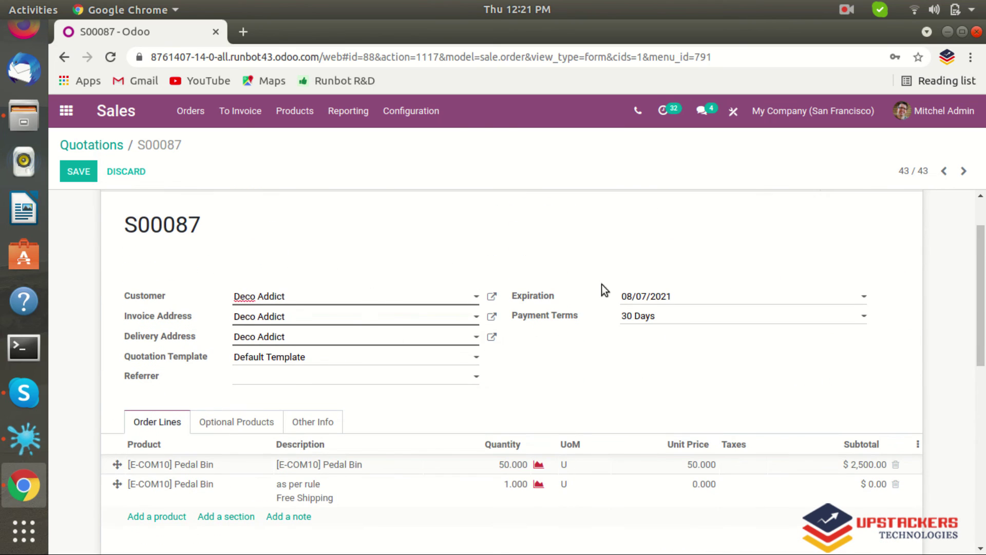
scroll(695, 321, "up", 2)
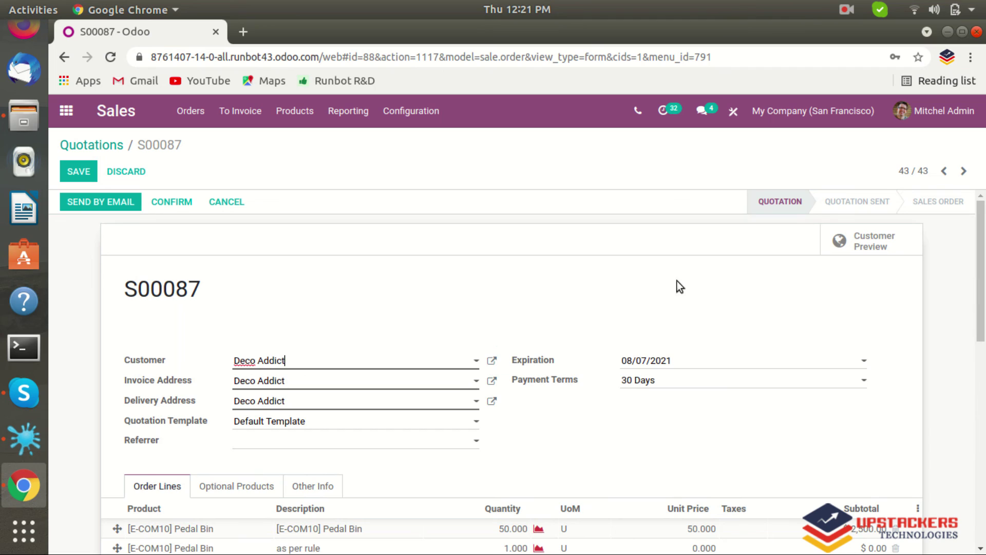